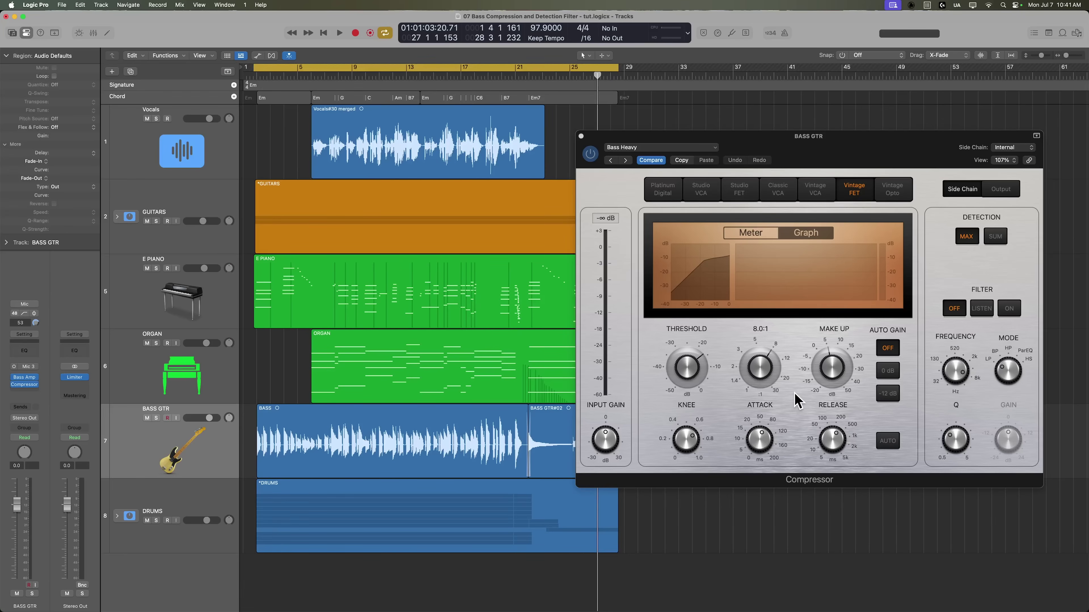
Move the playhead back to the project start.
key("Return")
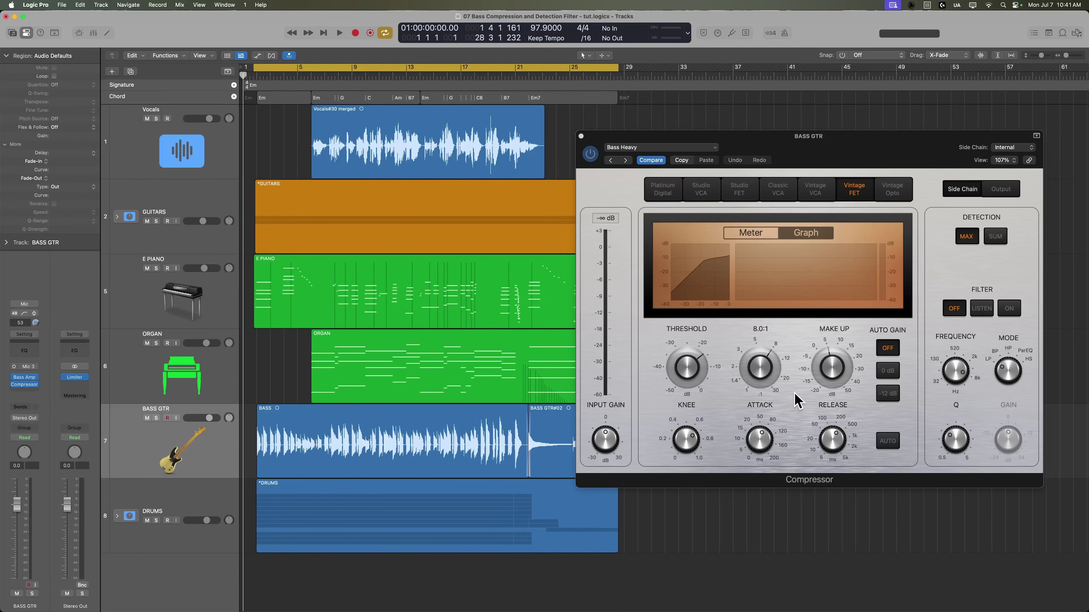
Zoom in on the opening bars and play the song from the top.
key("super+Right")
key("super+Right")
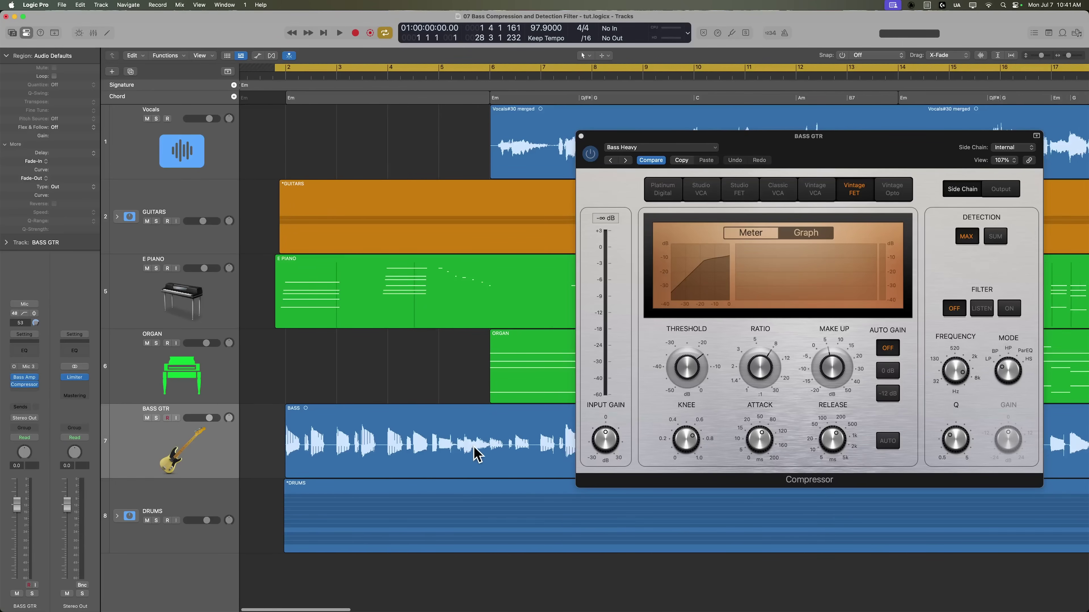
scroll(475, 454, "right", 2)
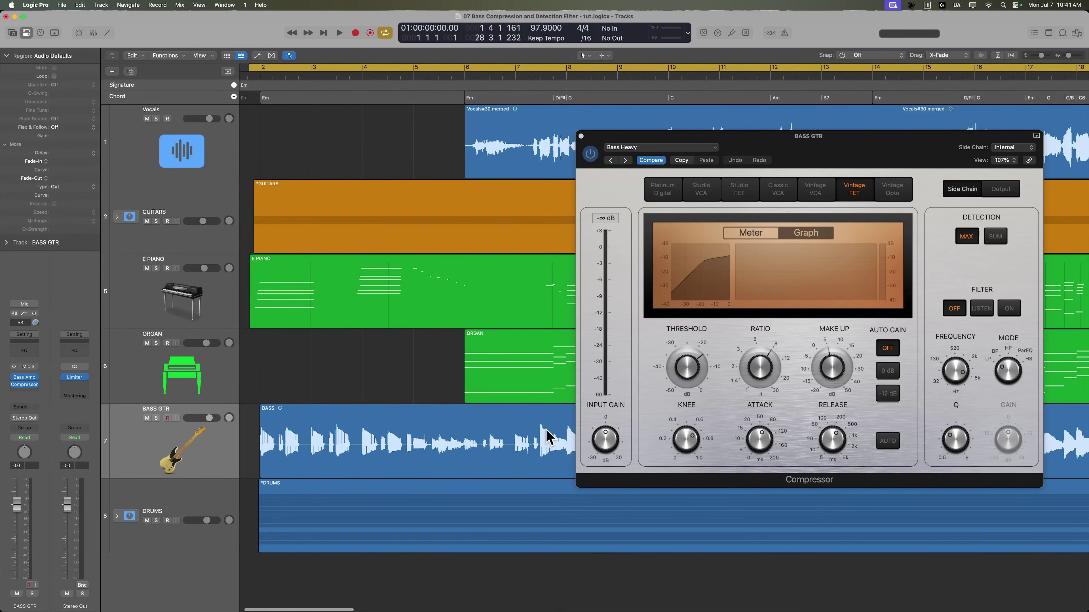
scroll(507, 445, "right", 15)
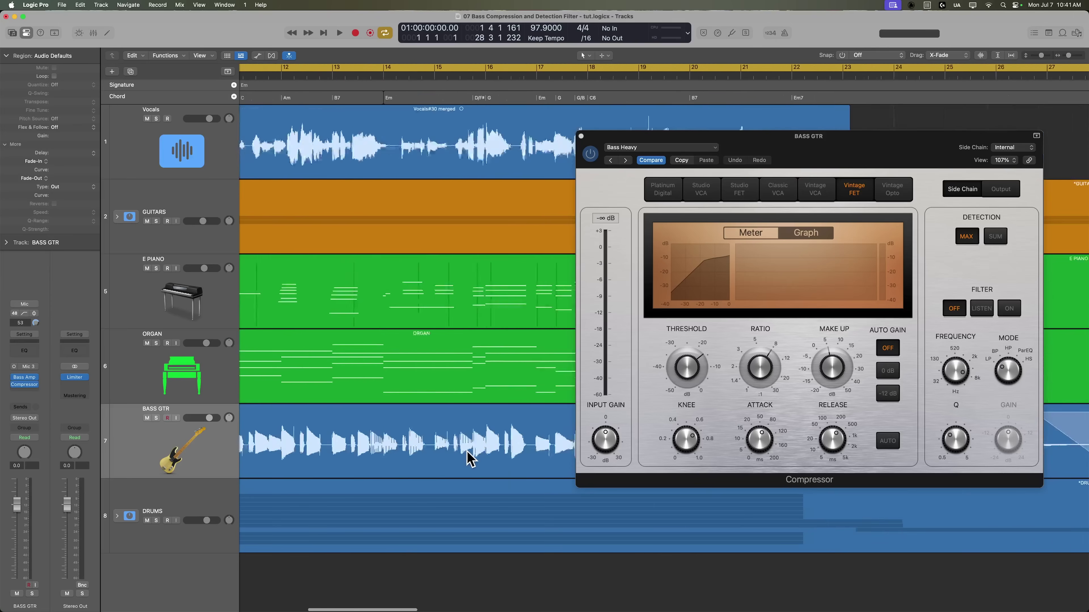
scroll(471, 458, "right", 5)
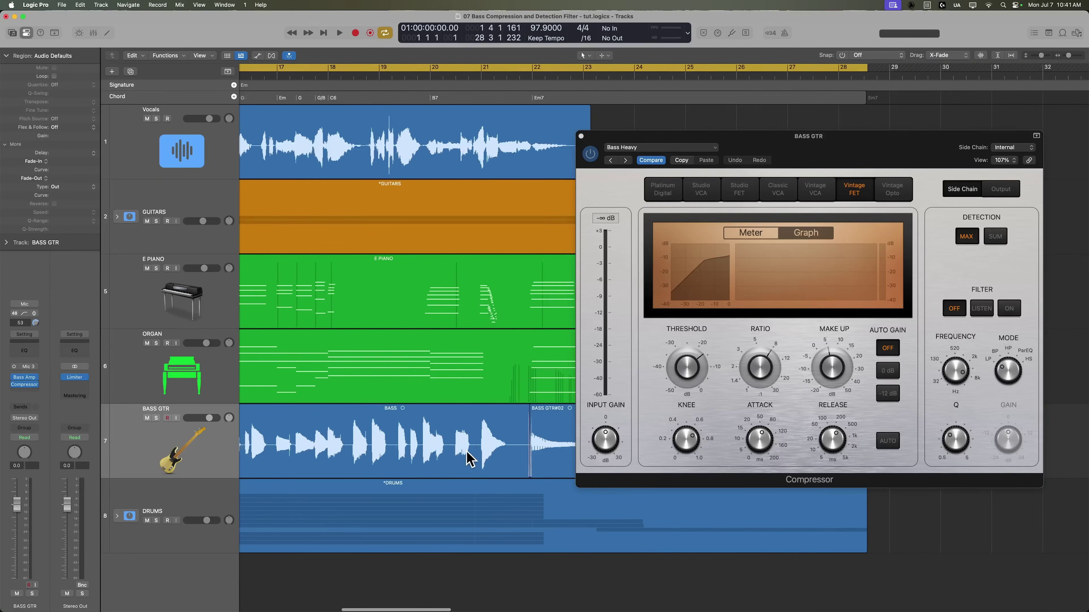
scroll(467, 458, "left", 20)
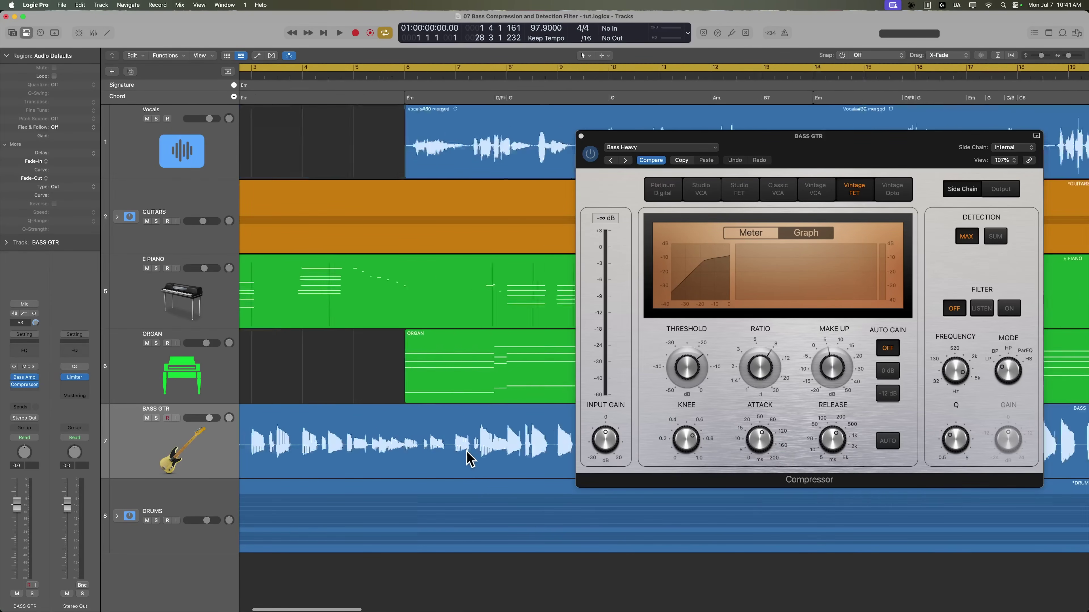
scroll(470, 458, "right", 3)
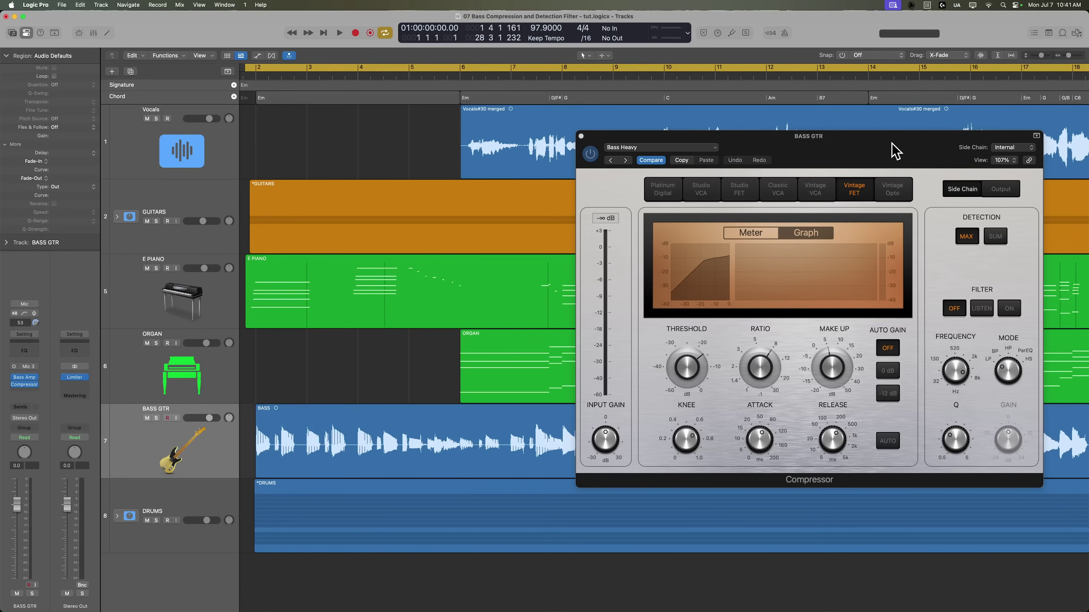
key("space")
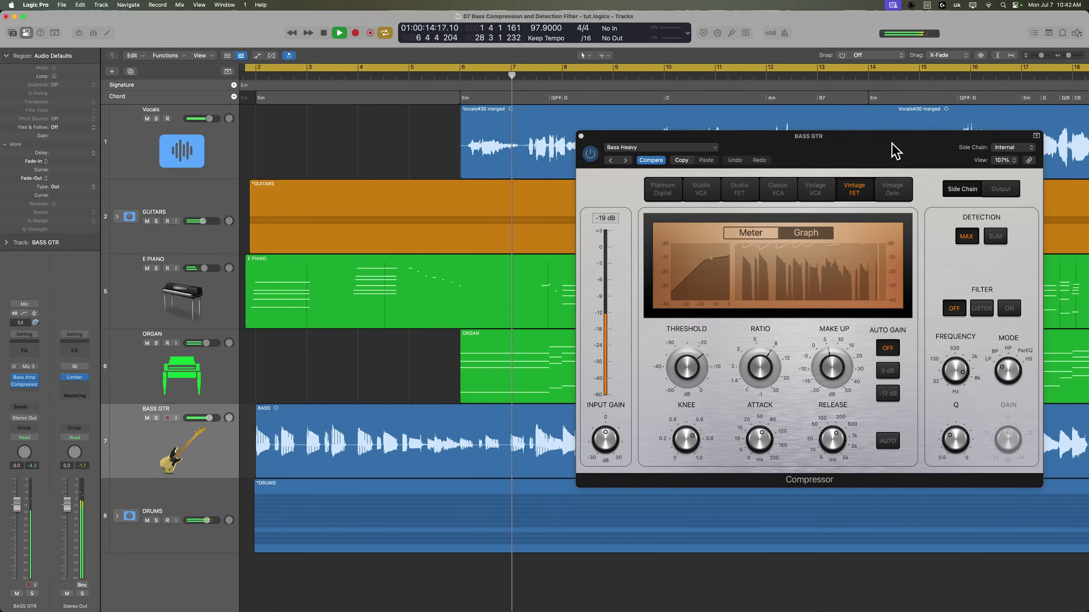
Solo the BASS GTR track and bring its compressor window to the front.
key("s")
key("space")
left_click(757, 146)
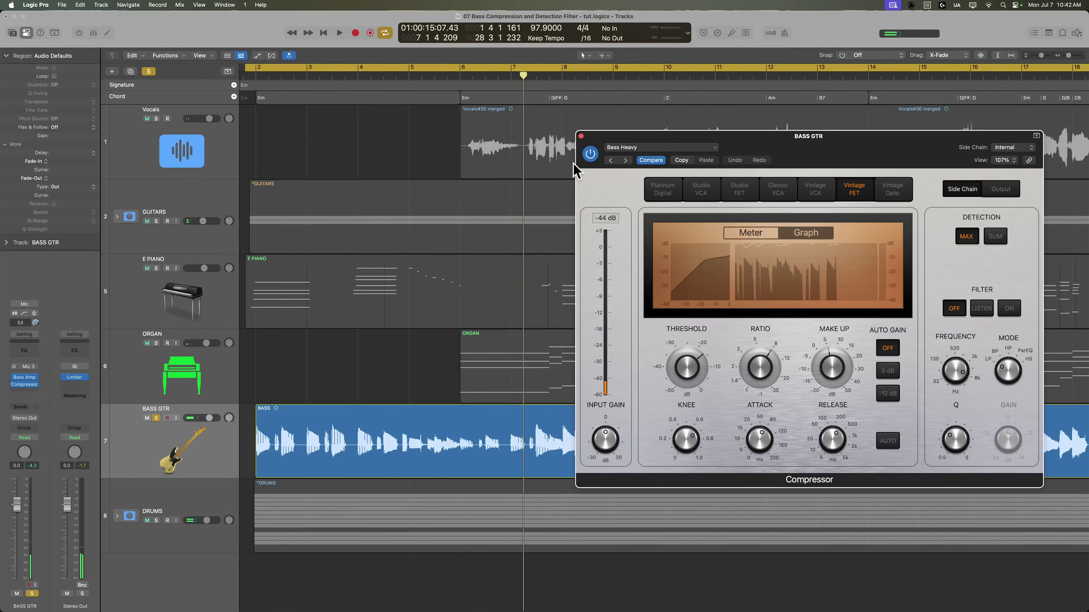
Replay the soloed bass from the song's start, stopping around bar 8.
key("Return")
key("space")
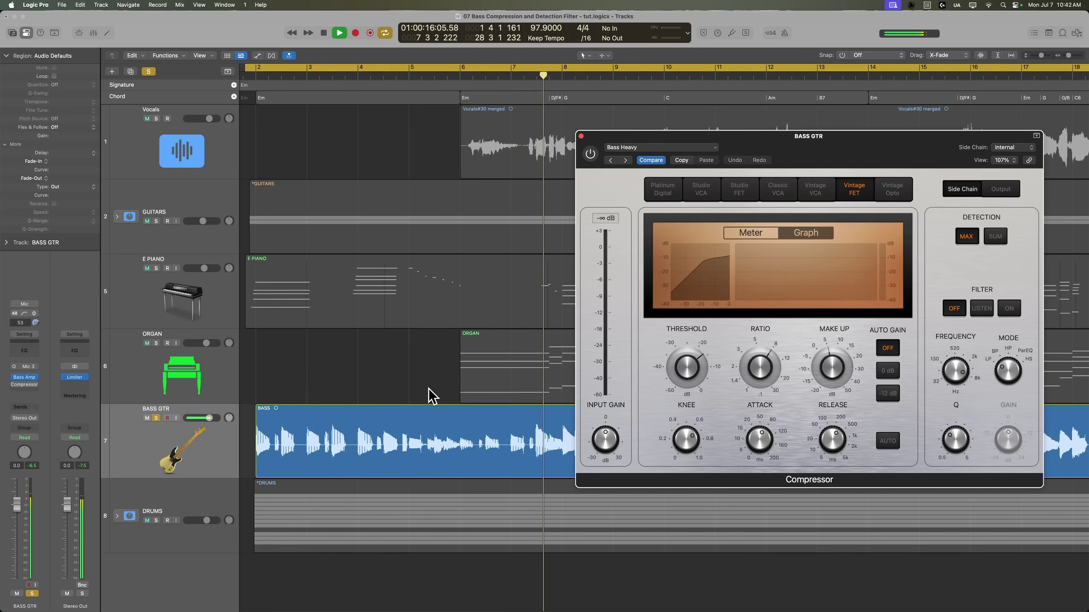
key("space")
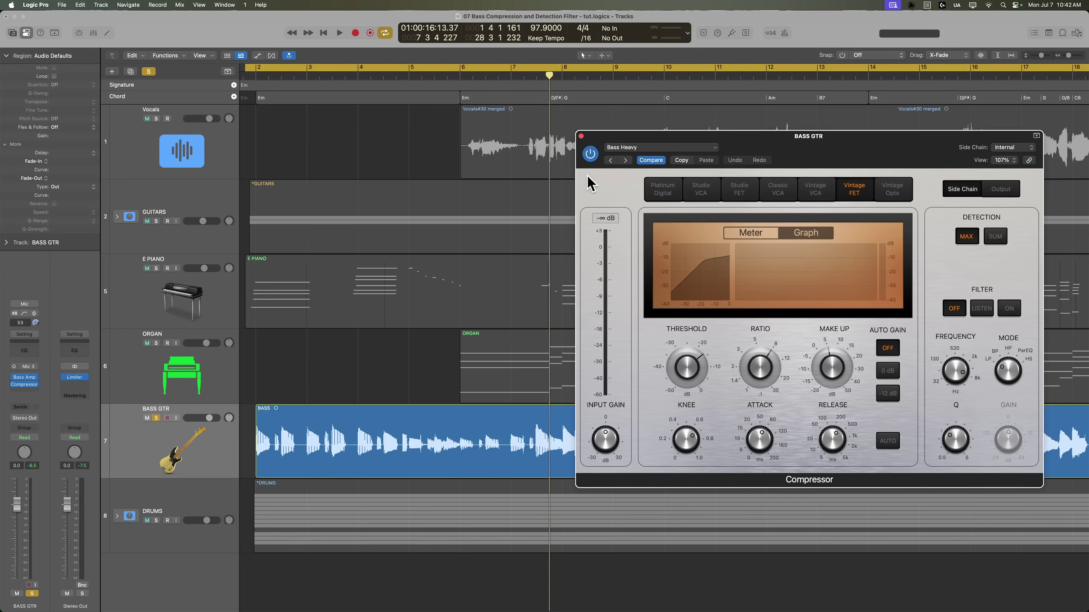
key("space")
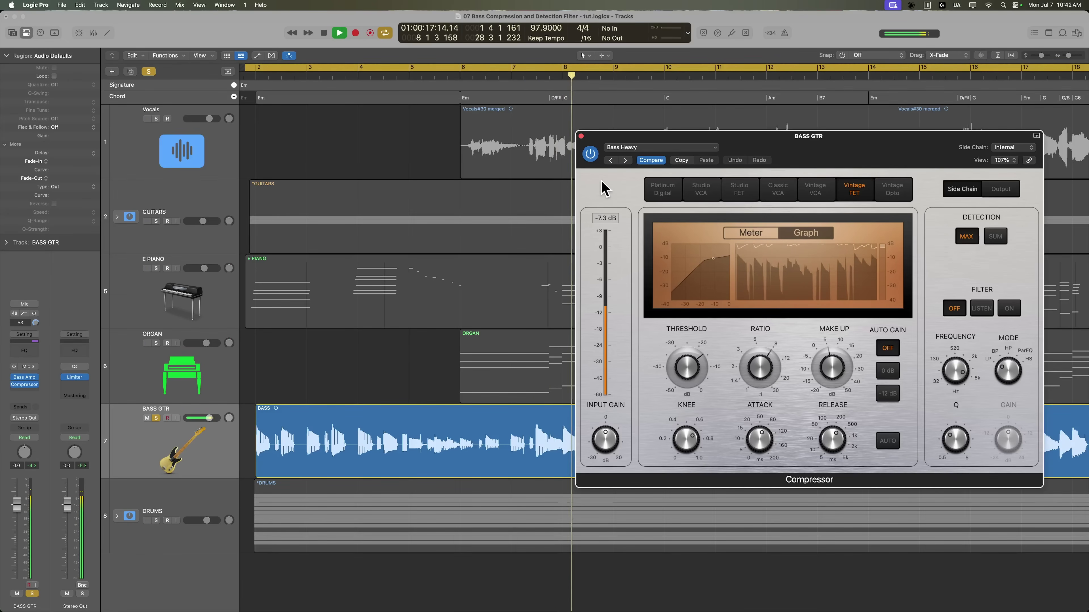
key("space")
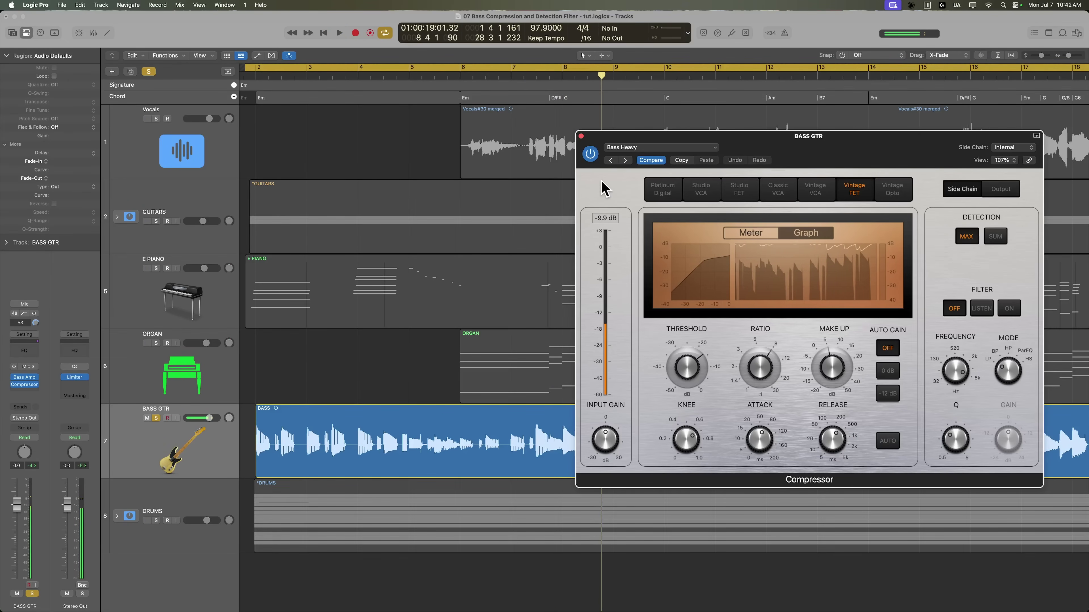
Switch the compressor's side-chain filter to Listen to hear the detection signal.
mouse_move(769, 404)
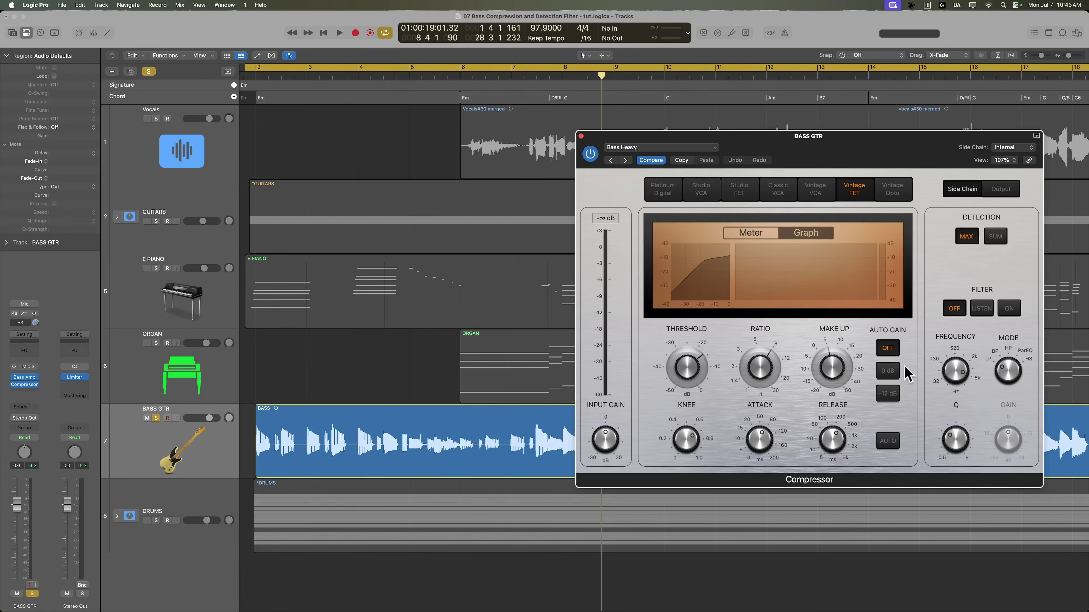
left_click(985, 313)
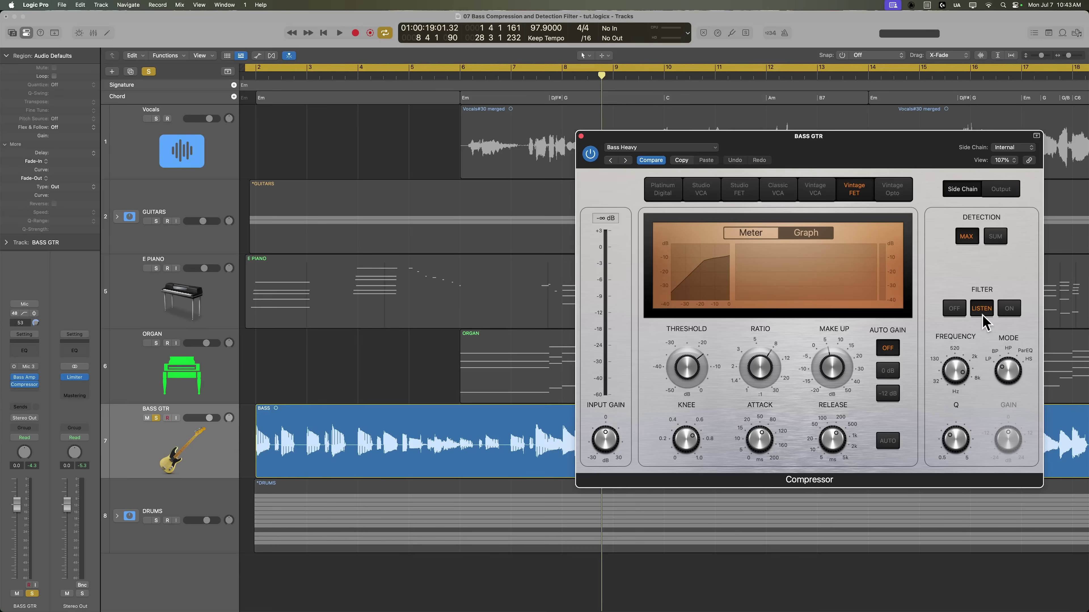
Set the side-chain filter to low-pass and tune it to about 261 Hz during playback.
left_click_drag(1007, 371, 950, 429)
key("space")
left_click_drag(953, 373, 950, 378)
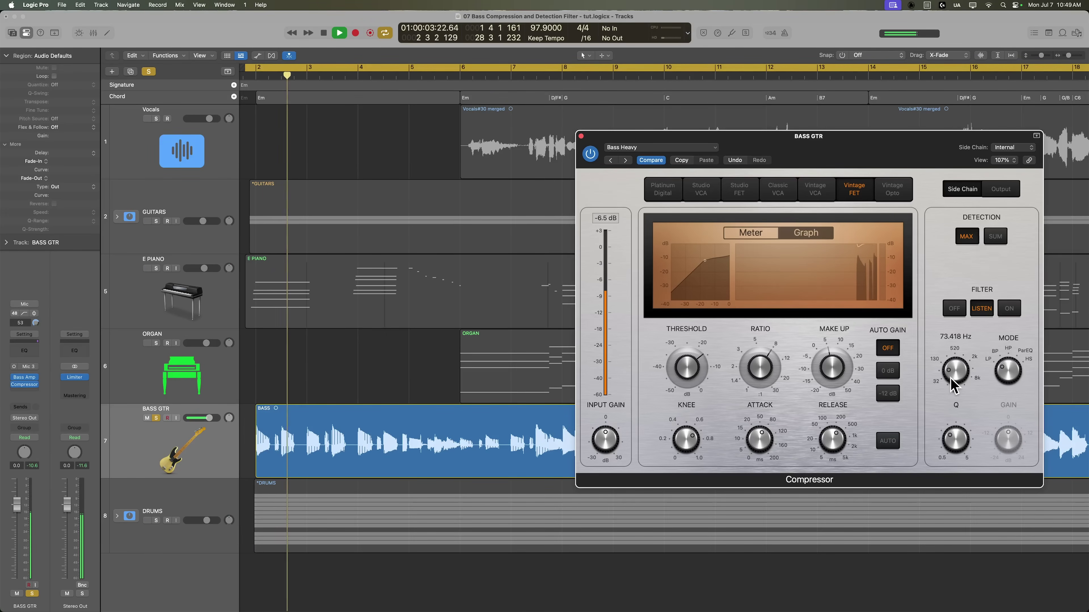
scroll(950, 378, "up", 2)
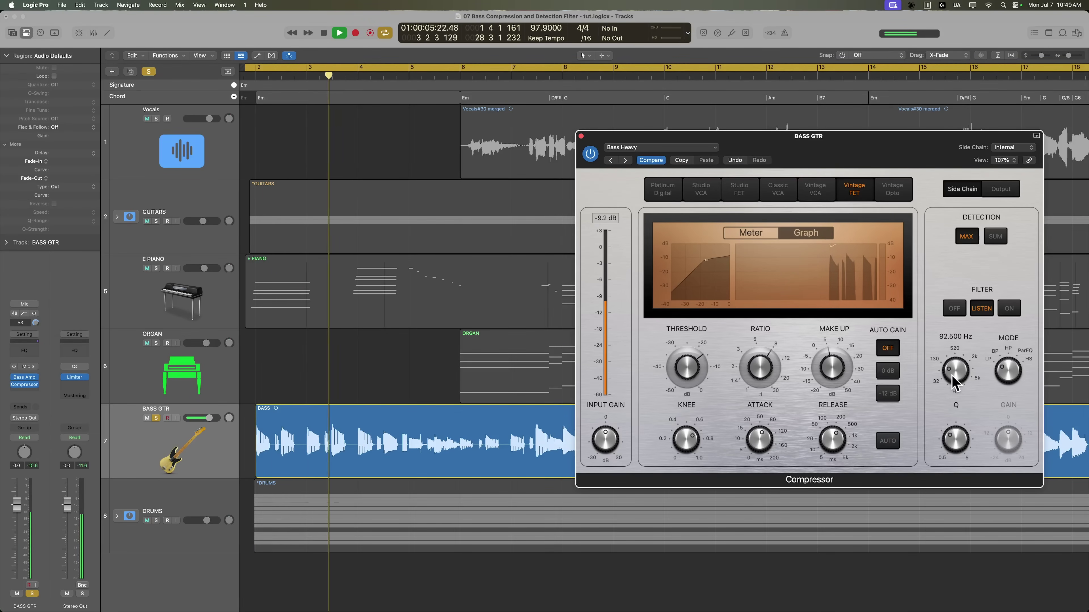
mouse_move(951, 378)
left_mouse_down()
mouse_move(956, 365)
mouse_move(951, 378)
left_mouse_up()
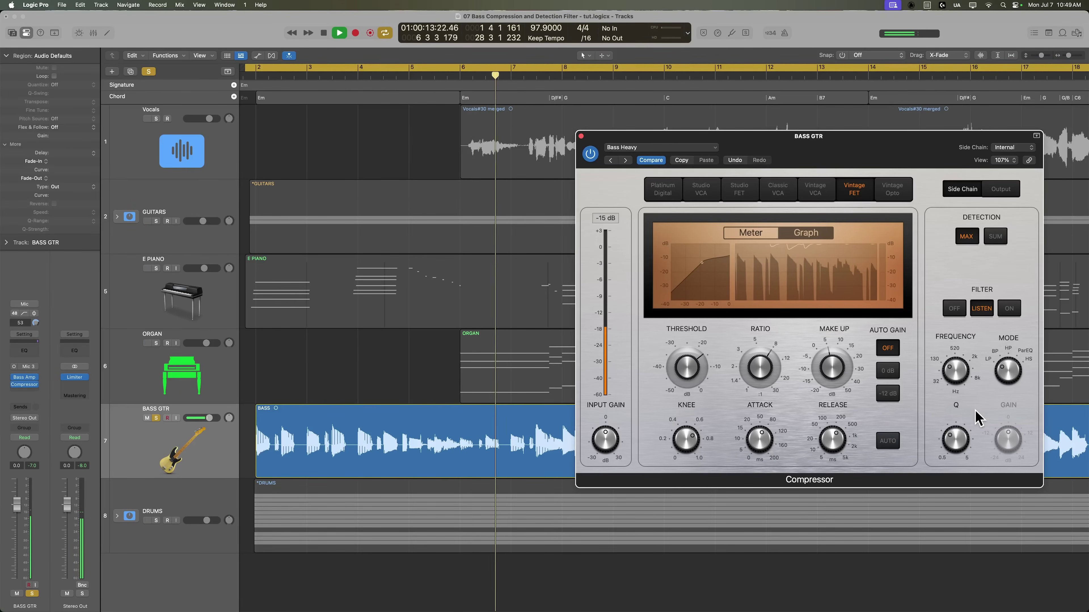
key("space")
Lower the compressor threshold to about -24 dB.
left_click_drag(692, 369, 695, 390)
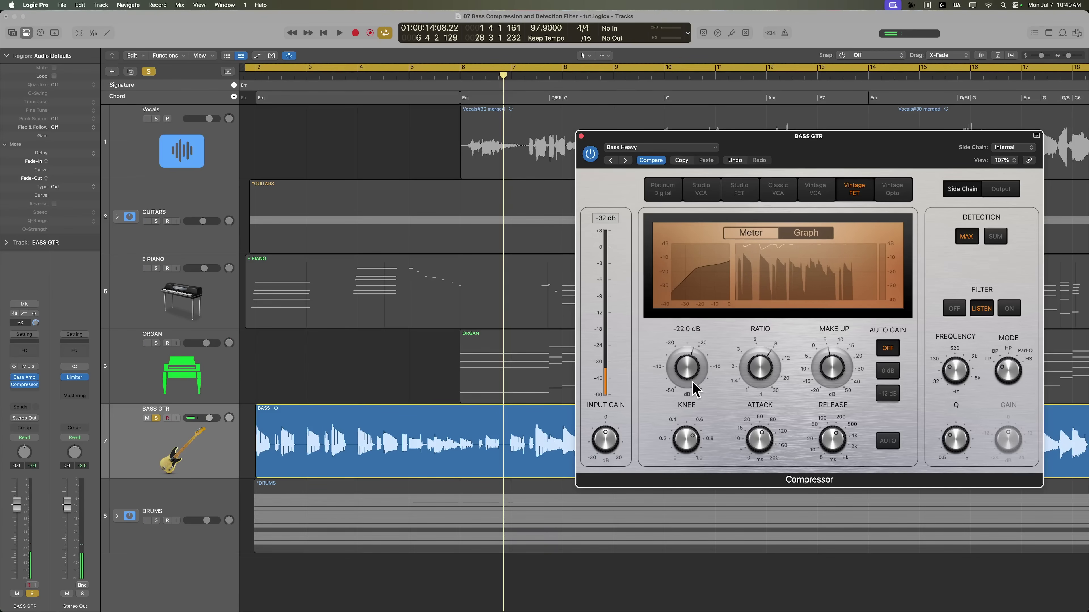
left_click(755, 374)
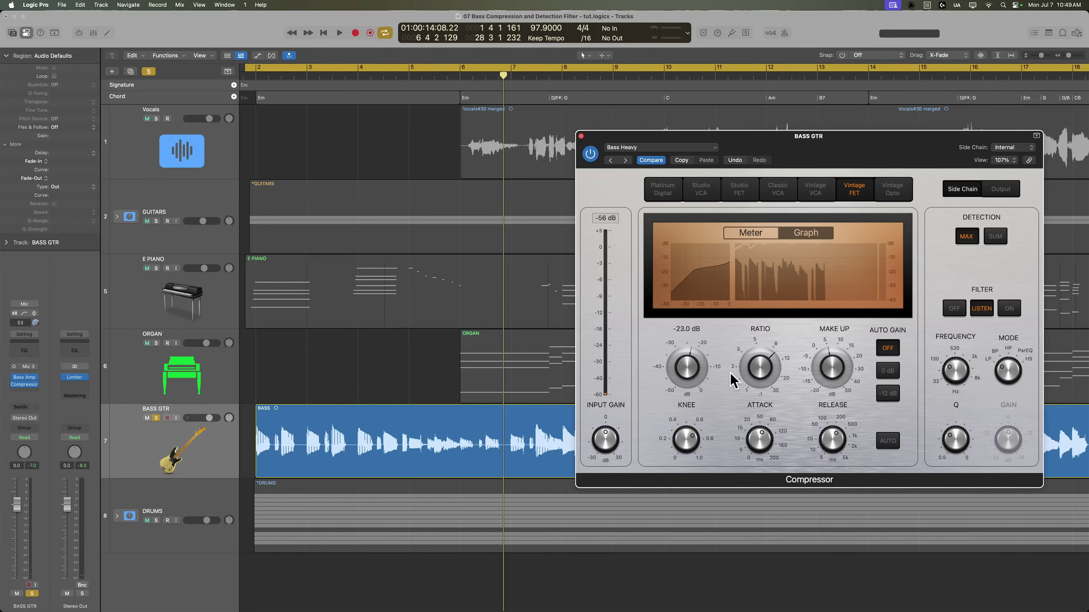
left_click_drag(687, 372, 688, 376)
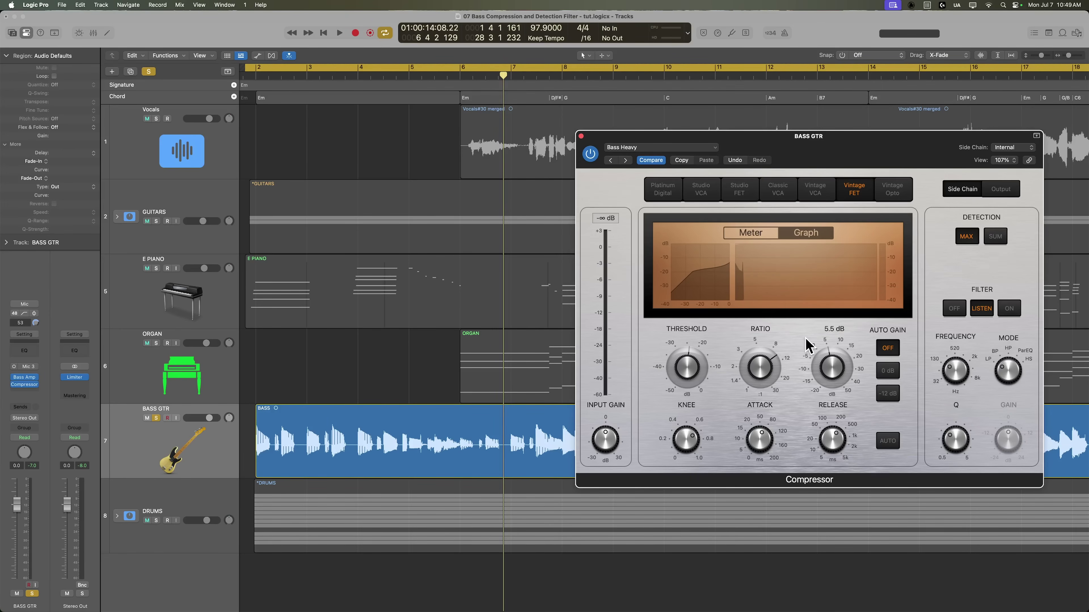
Apply the side-chain filter to detection and reduce the ratio to 8.3:1 while playing.
key("space")
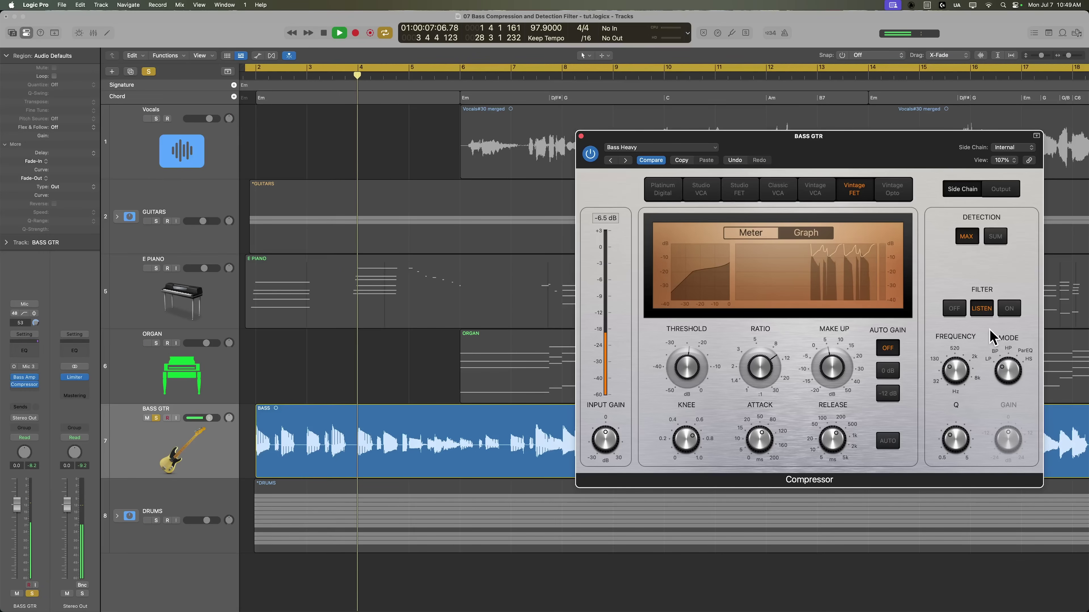
left_click(1008, 308)
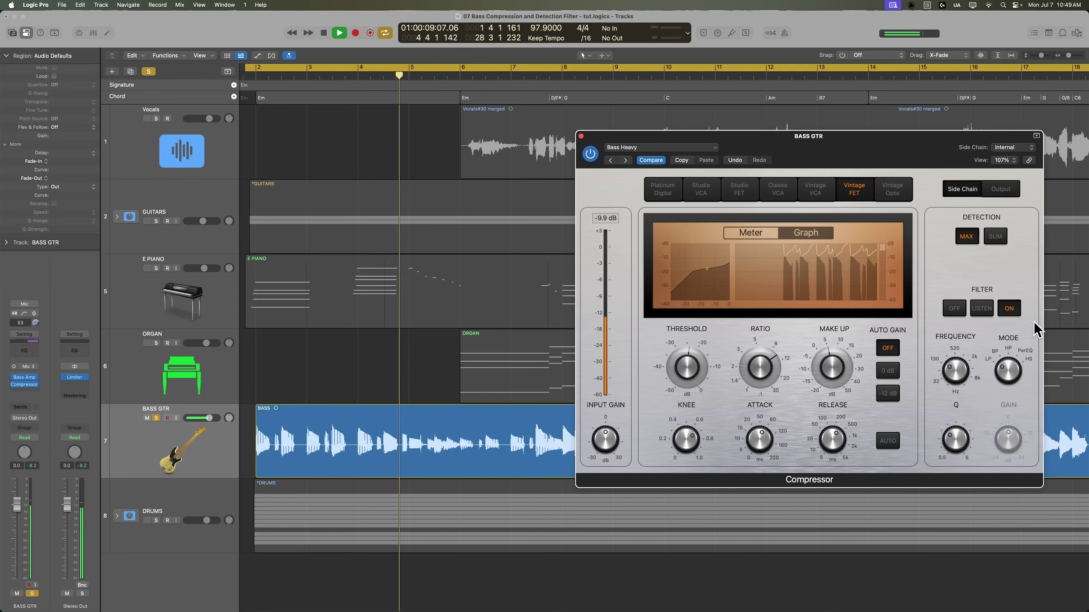
mouse_move(832, 370)
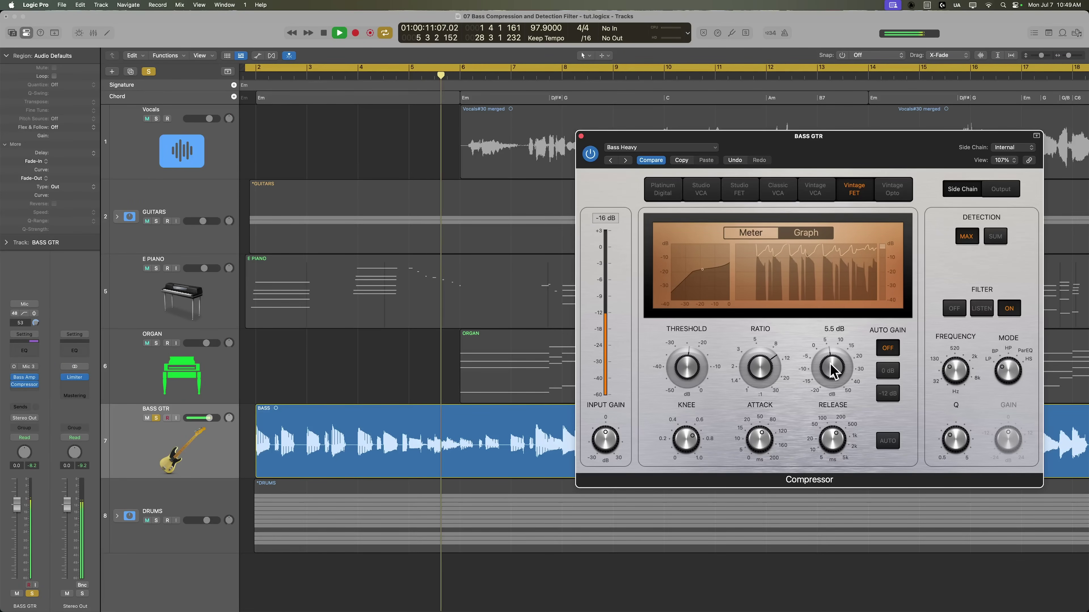
left_click_drag(771, 334, 778, 363)
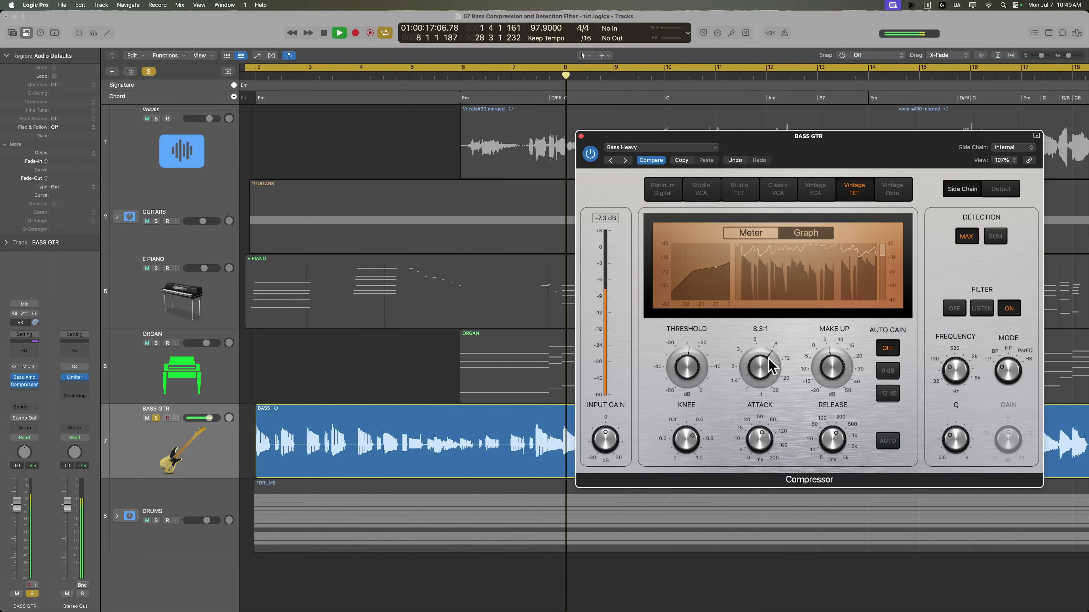
mouse_move(691, 369)
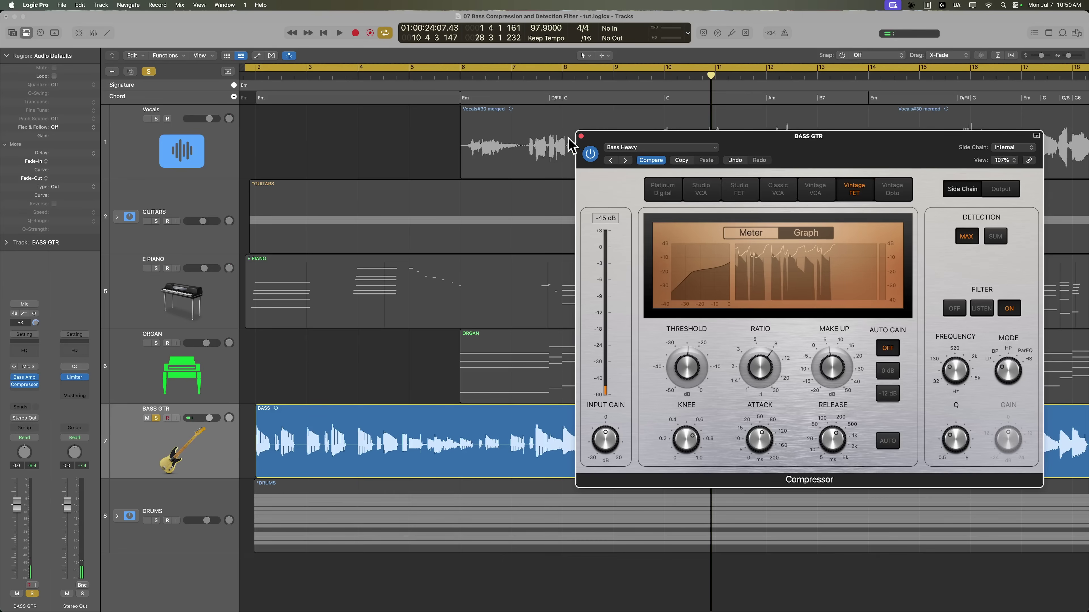
Close the first compressor and add a second mono Compressor insert to BASS GTR.
left_click(581, 136)
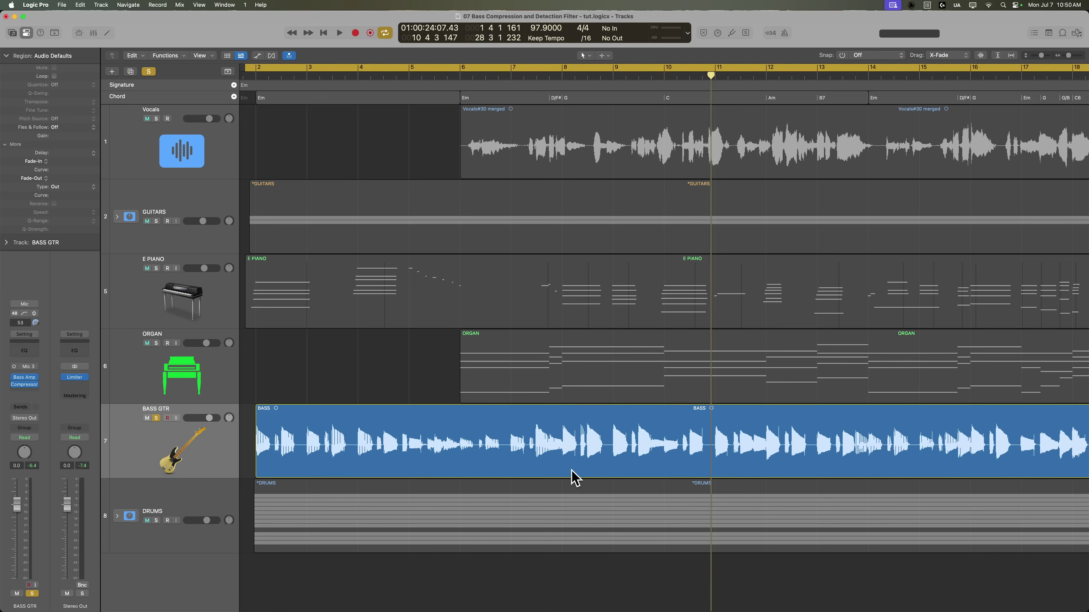
left_click(29, 399)
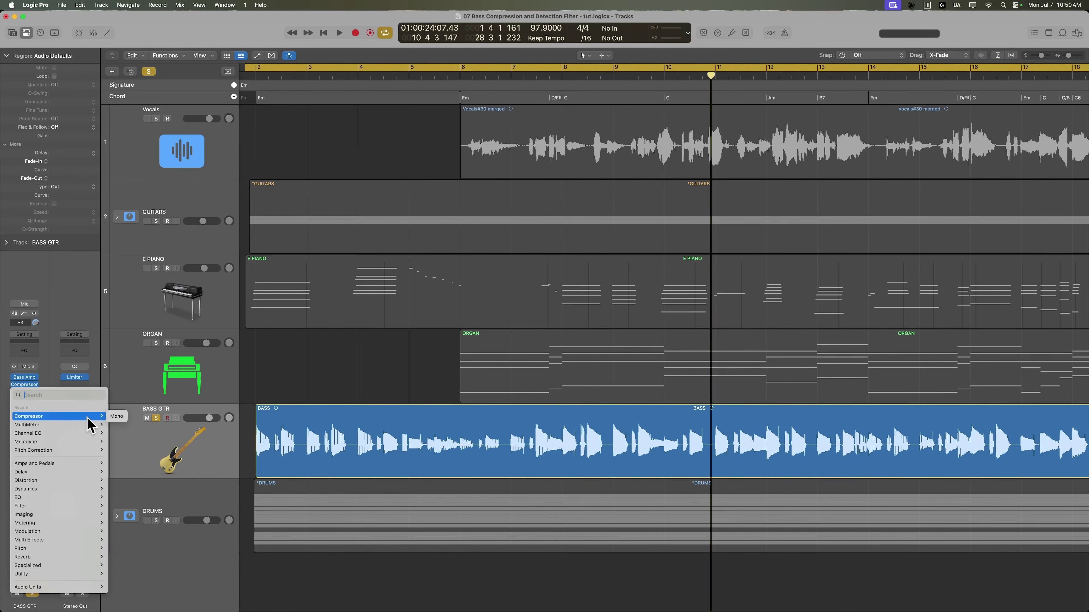
left_click(116, 417)
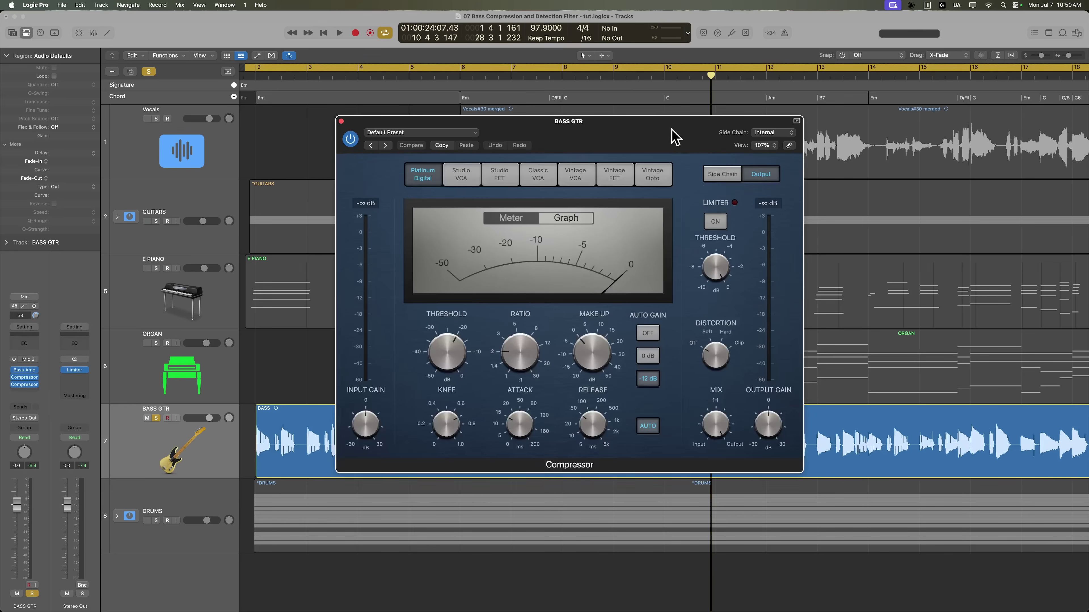
left_click_drag(672, 137, 864, 171)
left_click(424, 377)
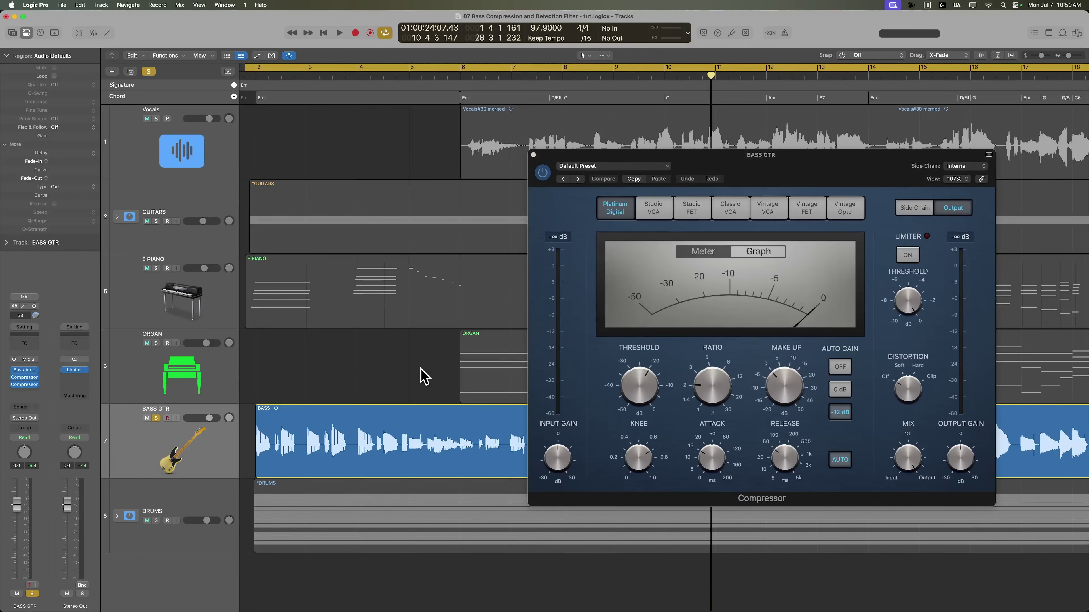
Cycle bars 17 to about 21, play the bass, and show the side-chain settings.
key("c")
scroll(425, 377, "down", 5)
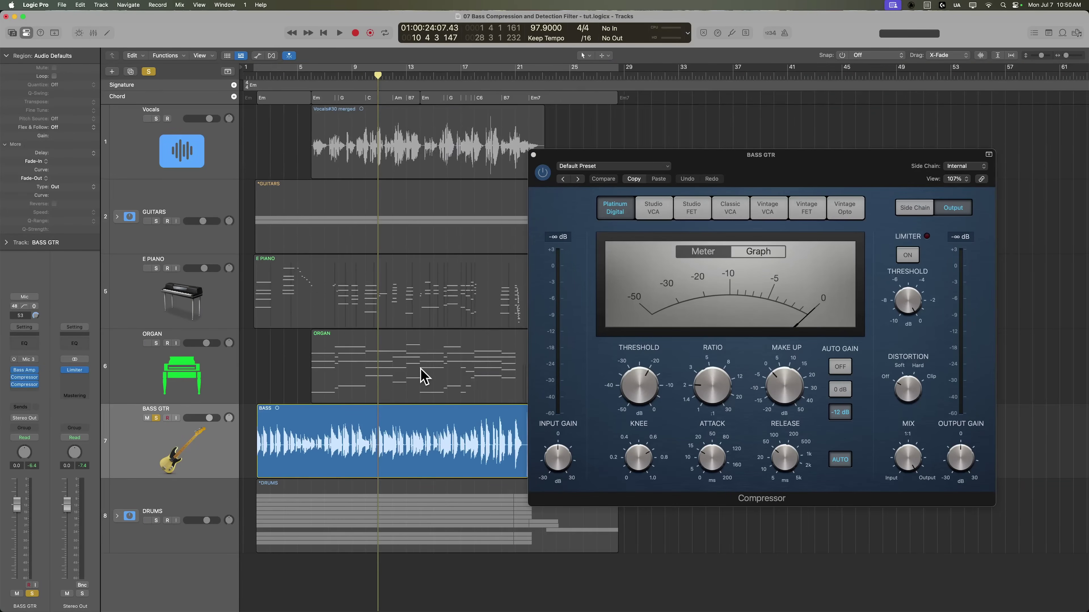
left_click_drag(477, 69, 523, 72)
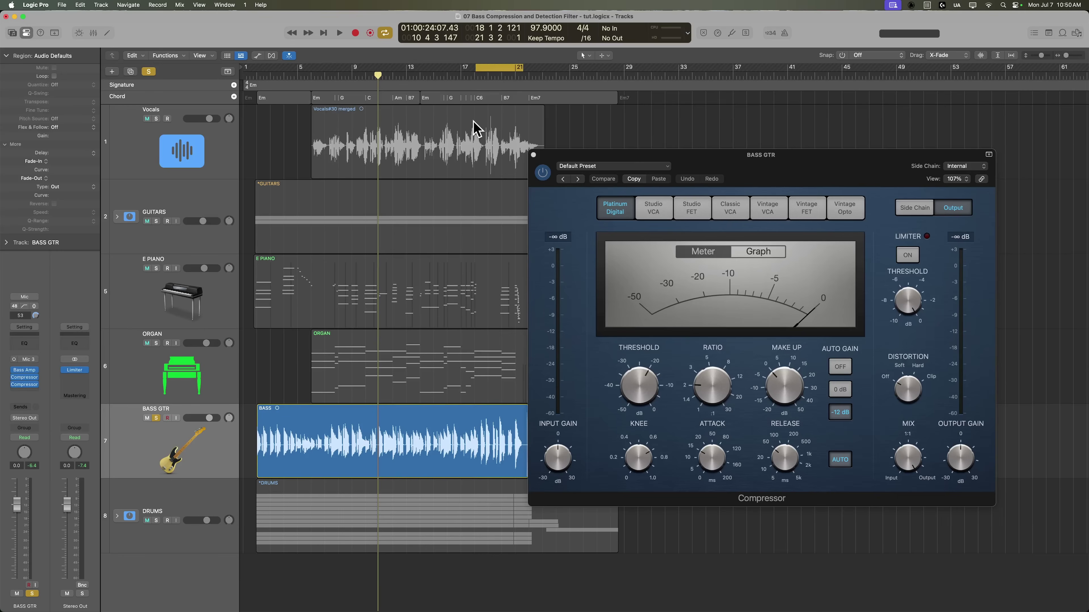
key("space")
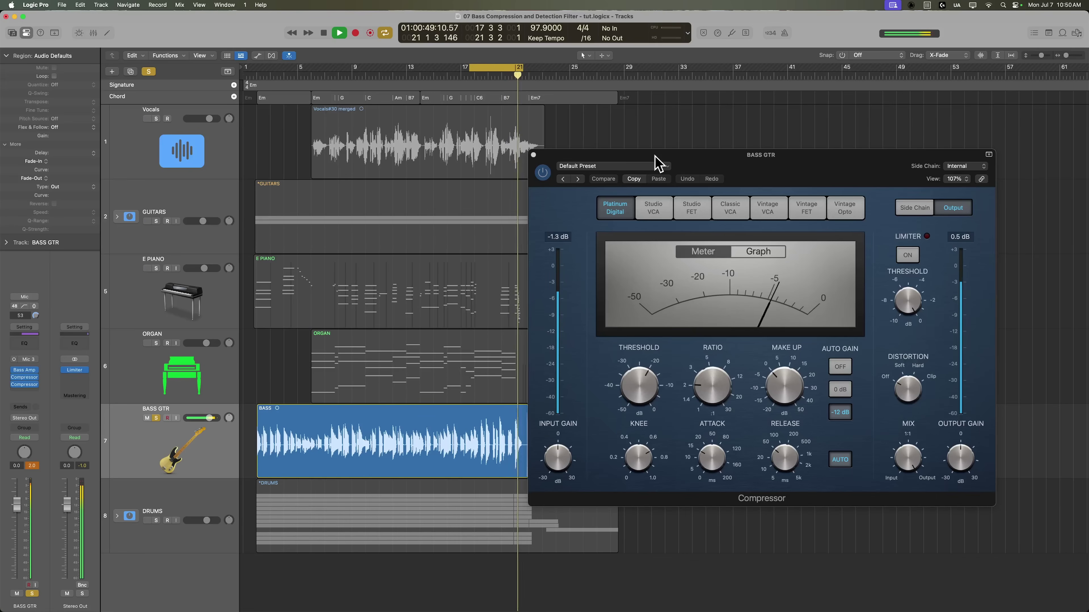
left_click_drag(819, 172, 829, 169)
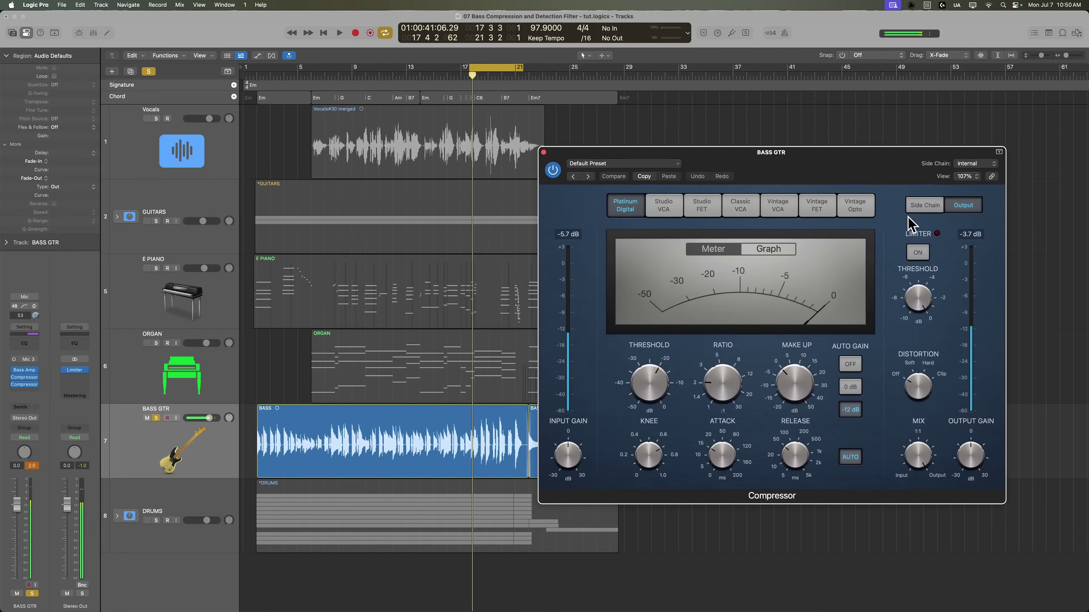
left_click(912, 206)
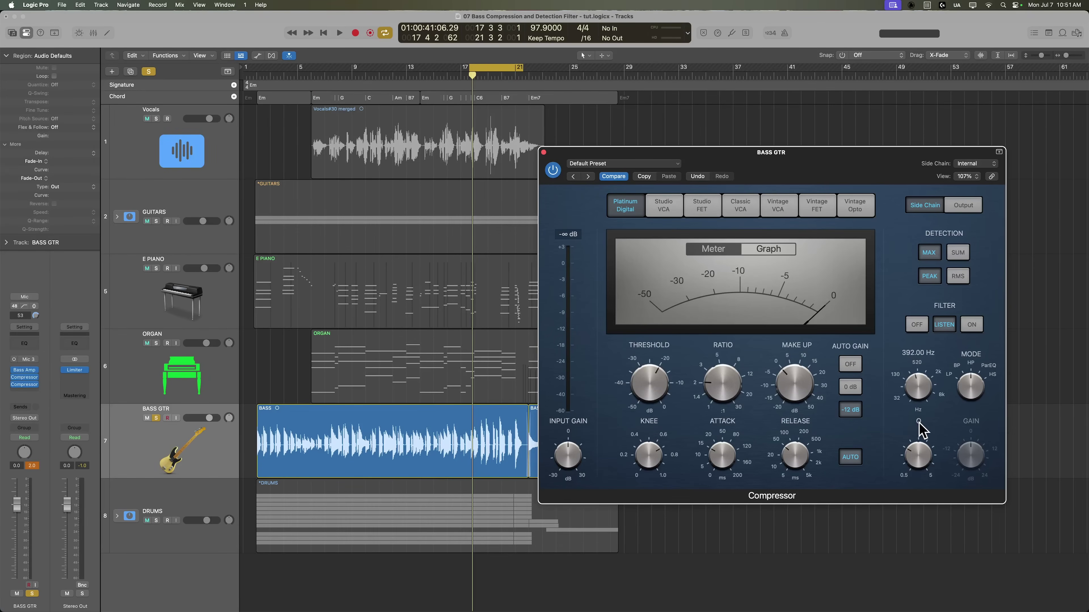
Audition the side-chain filter while sweeping its frequency up to about 4186 Hz.
key("space")
left_click_drag(921, 391, 947, 362)
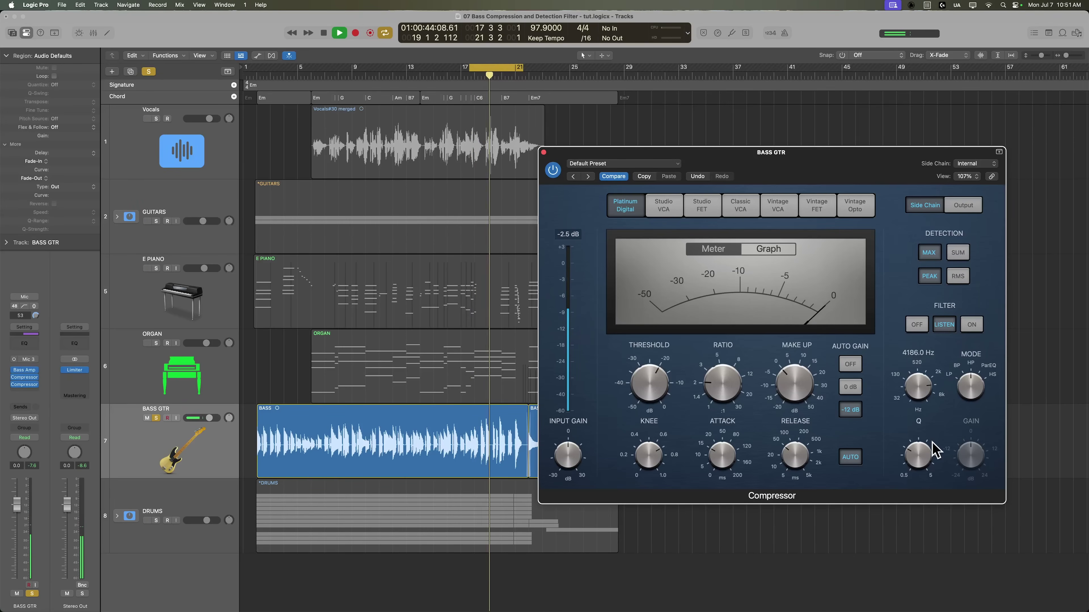
left_click_drag(943, 436, 943, 428)
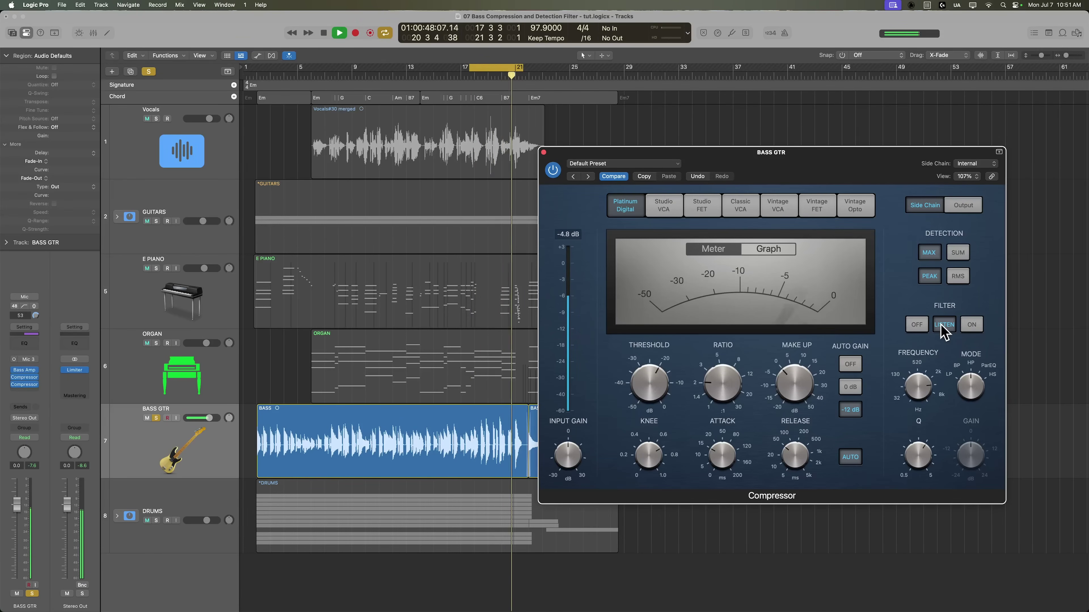
key("space")
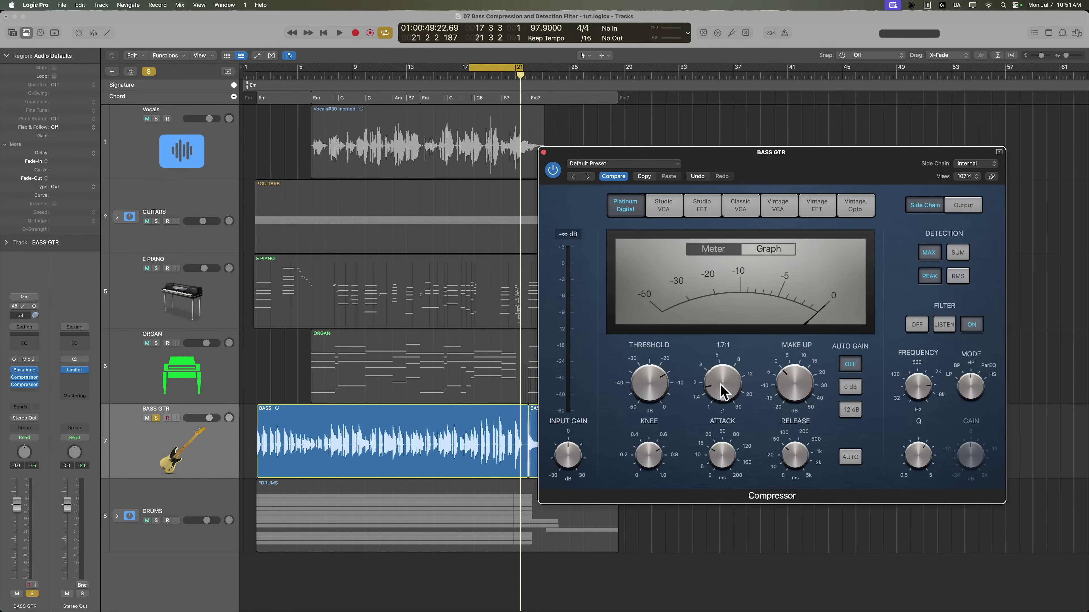
Raise the second compressor's ratio to about 3.2:1 while playing from bar 17.
left_click_drag(721, 386, 722, 380)
key("space")
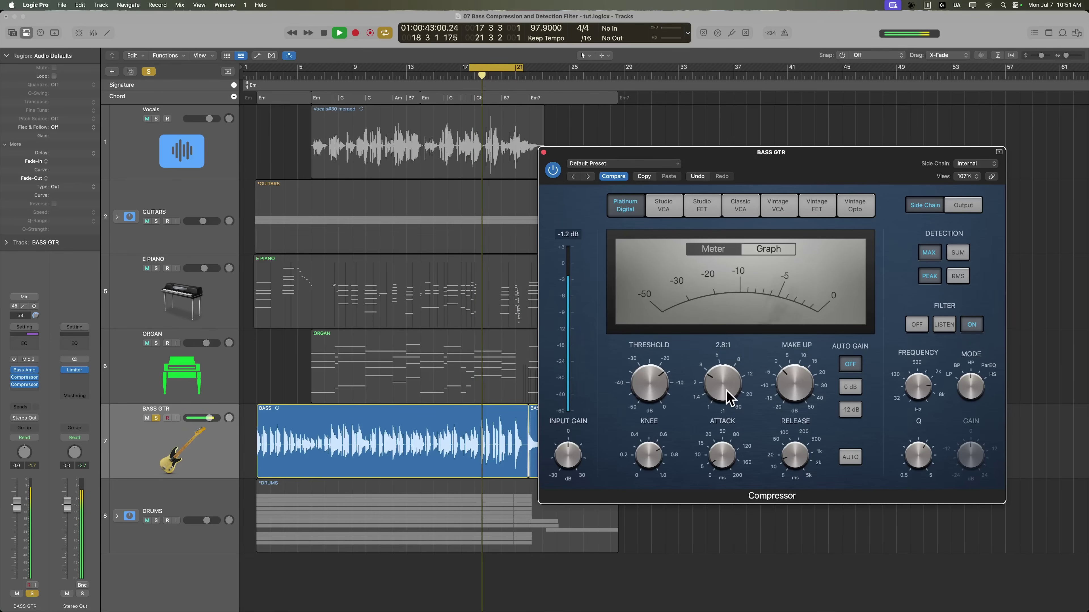
mouse_move(666, 388)
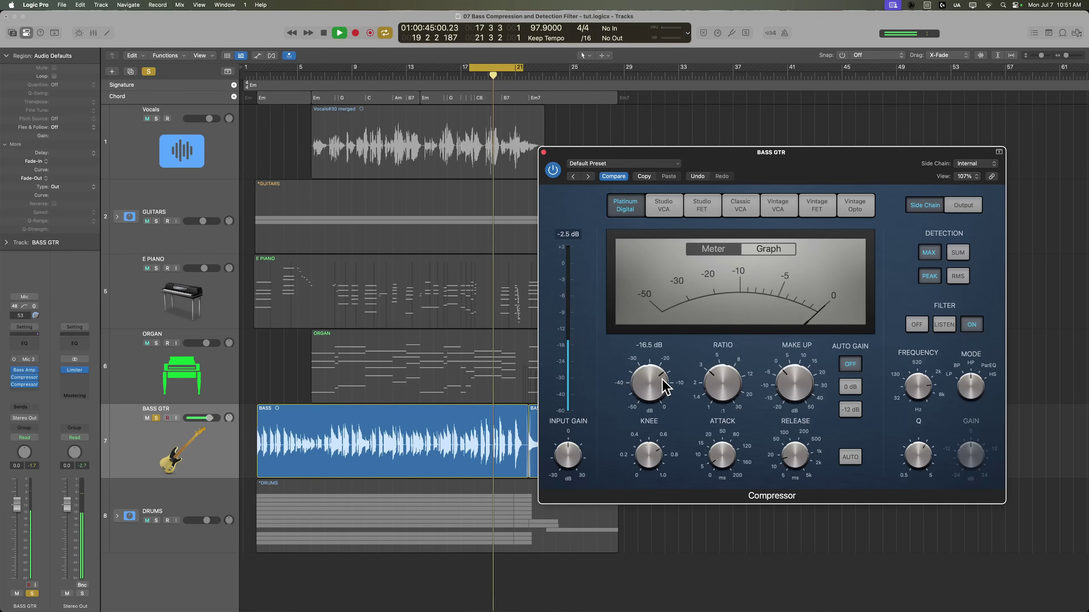
mouse_move(732, 411)
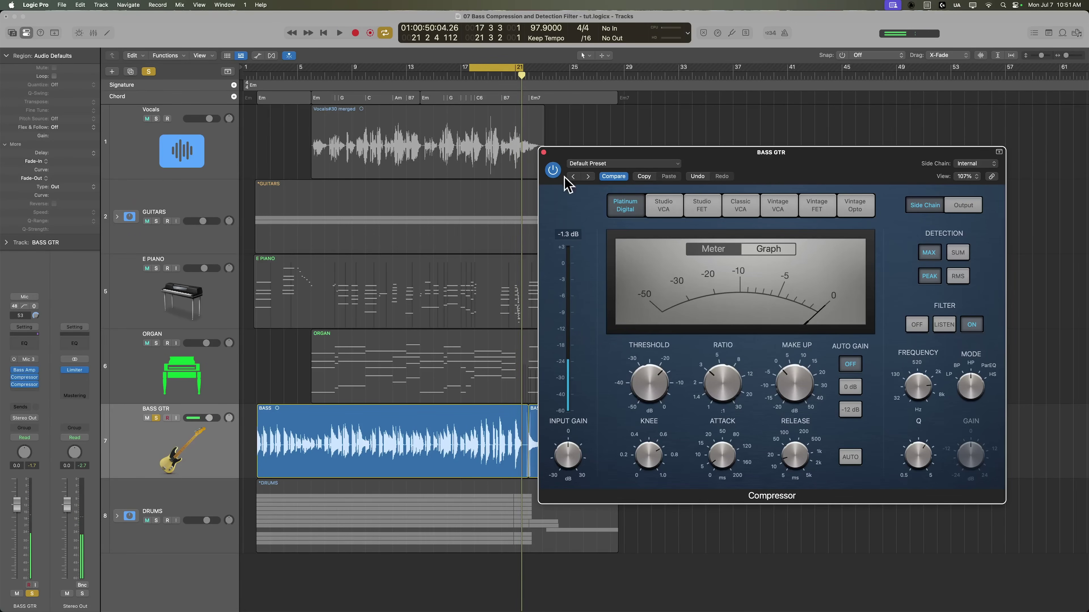
key("space")
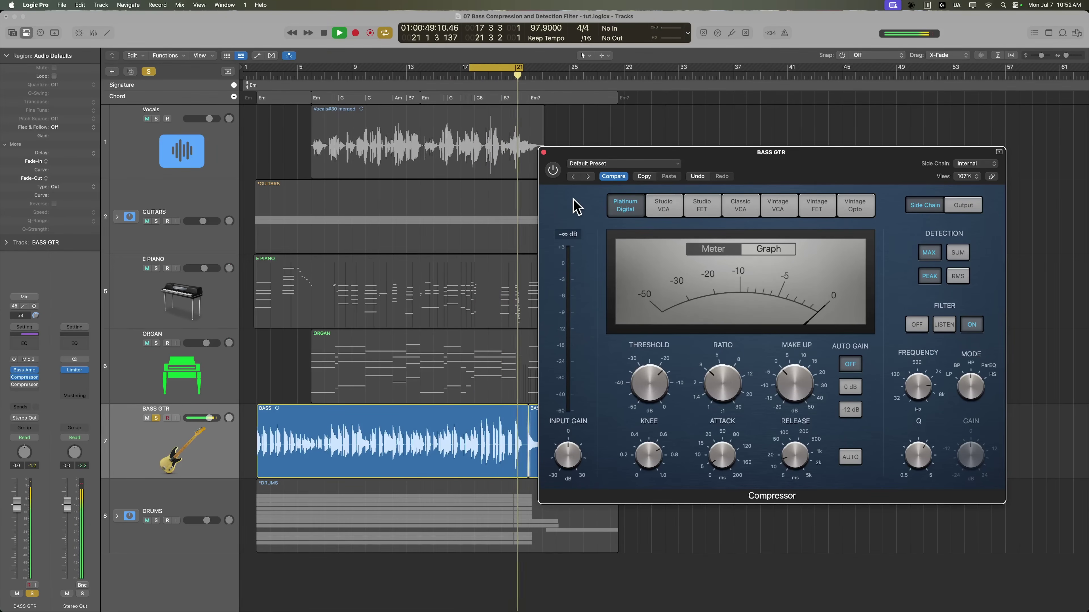
Replay from bar 17, set the ratio to about 4.1:1, and show the compression graph.
key("space")
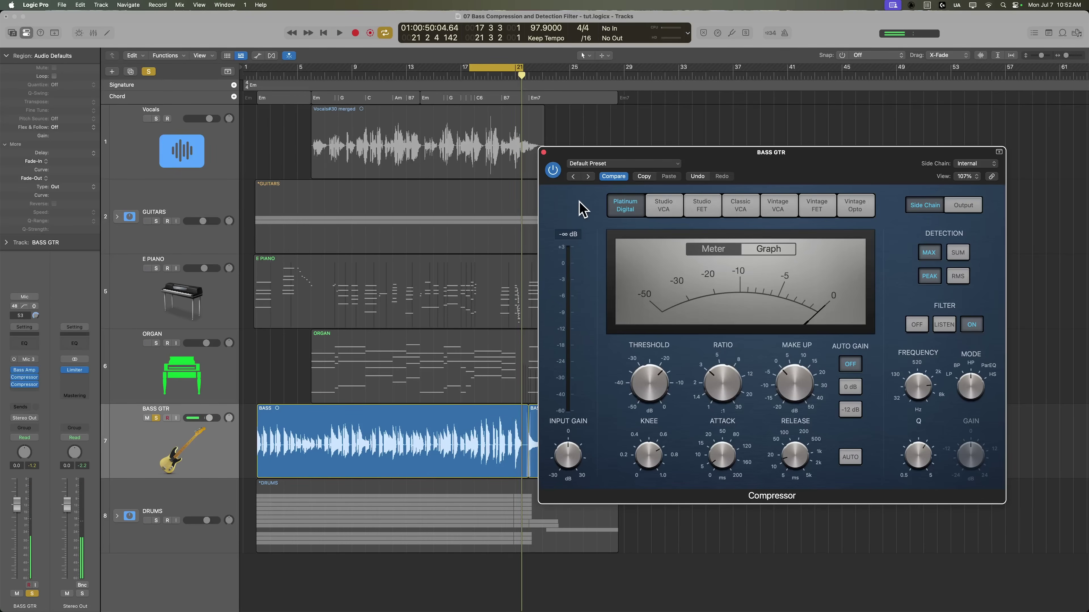
key("space")
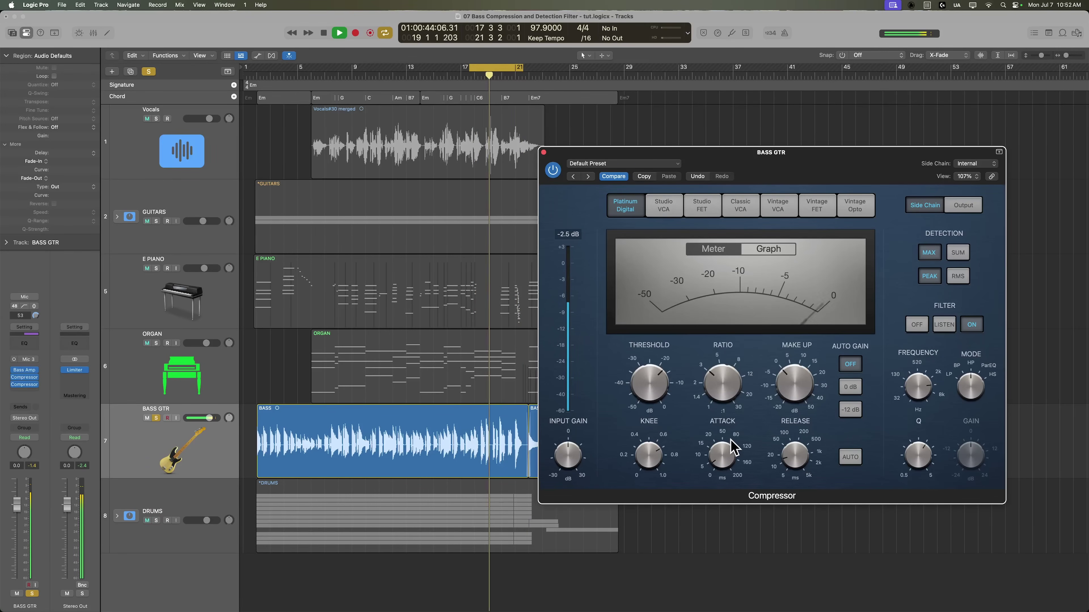
left_click(729, 382)
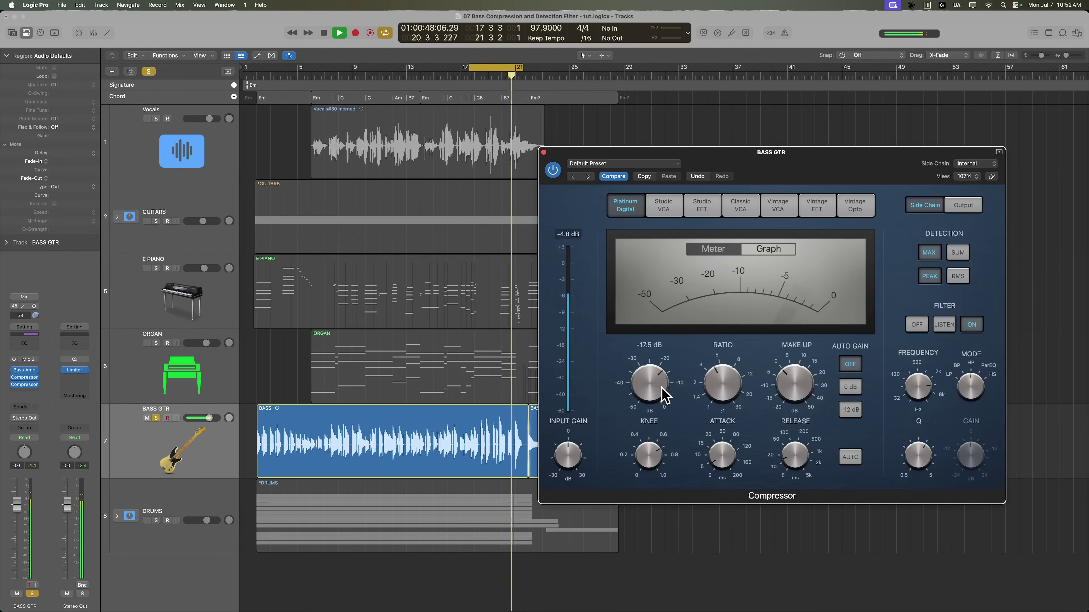
key("space")
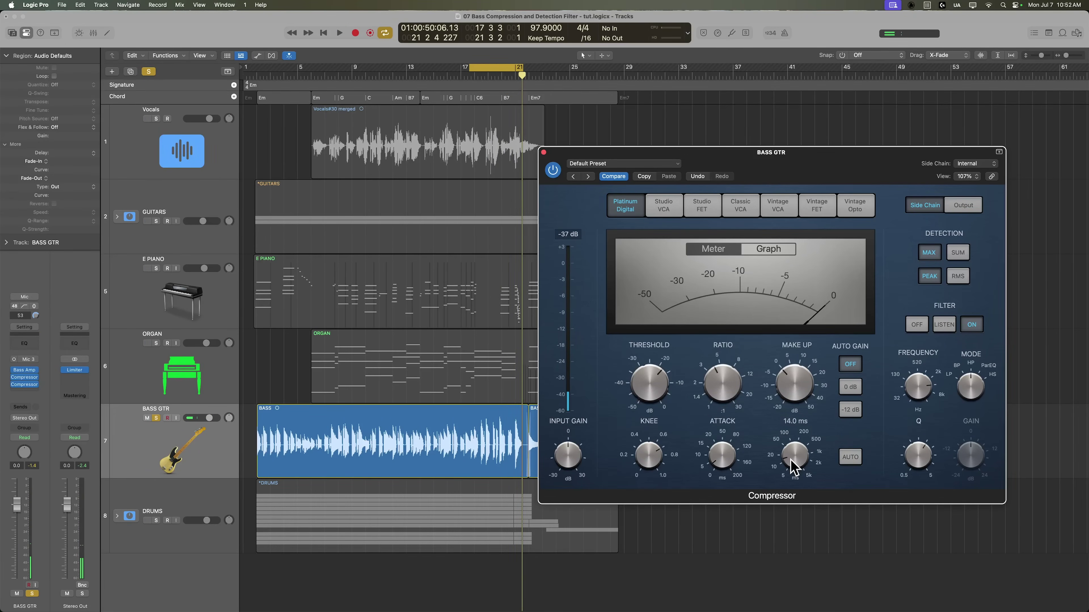
left_click(763, 250)
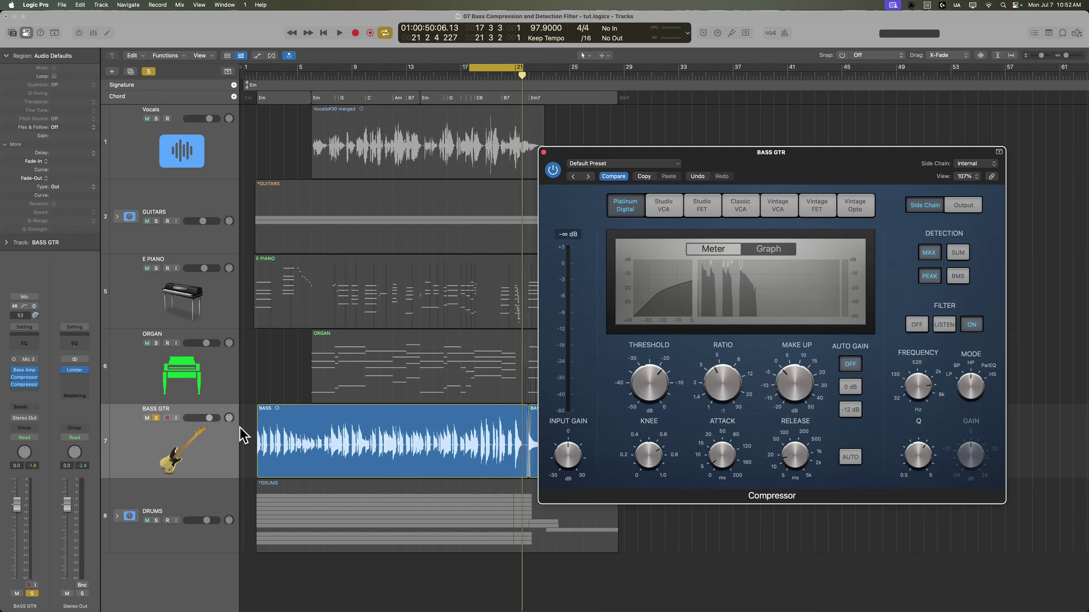
Set the cycle range to the BASS region and start looped playback.
left_click(304, 435)
key("super+u")
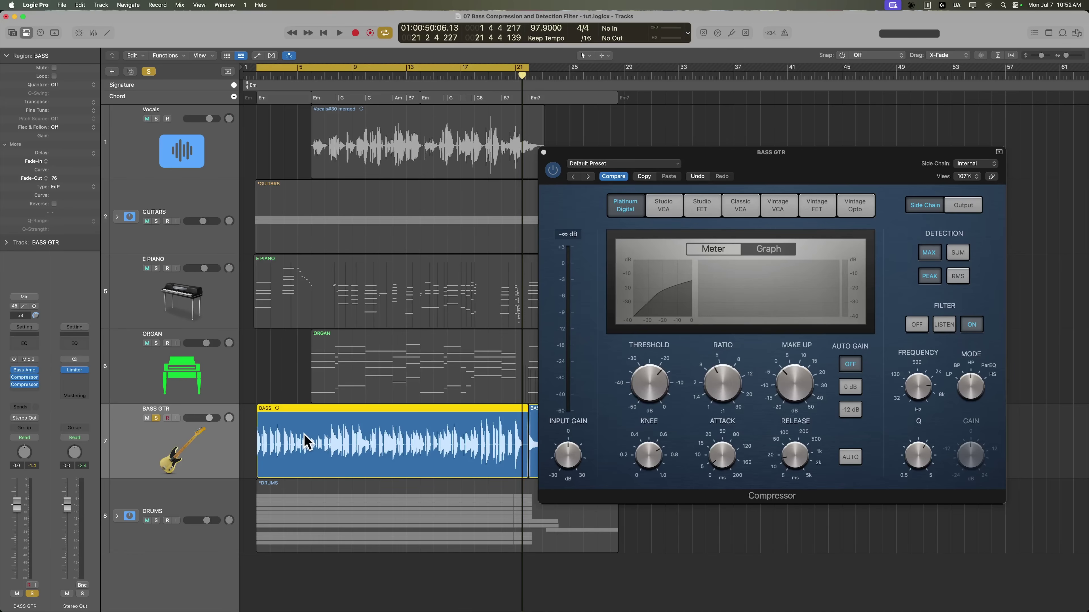
key("space")
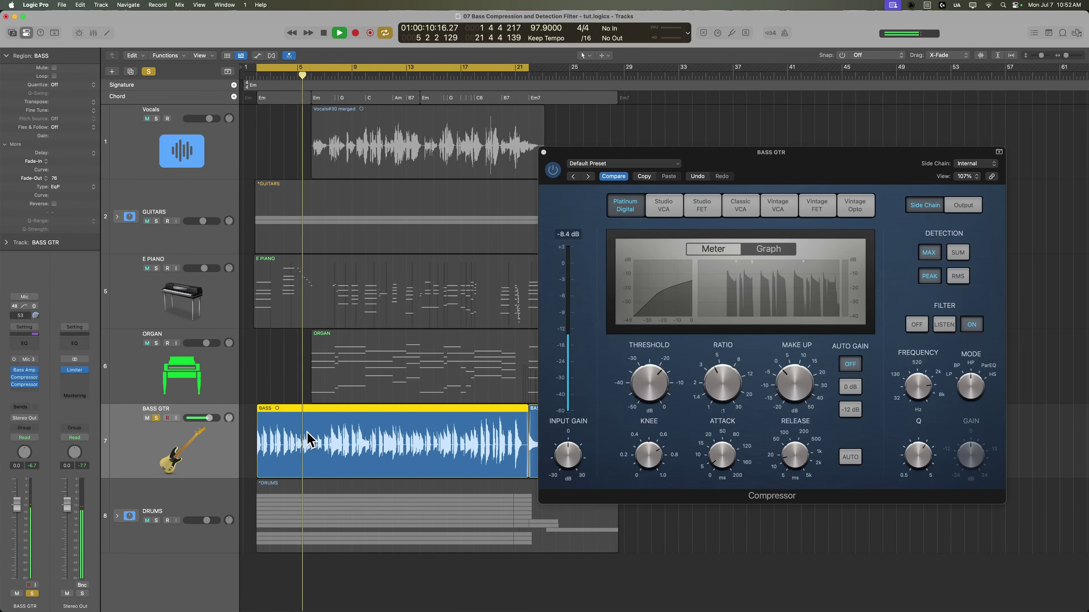
Raise the compressor ratio to about 4.4:1, stopping and restarting playback to compare.
mouse_move(706, 391)
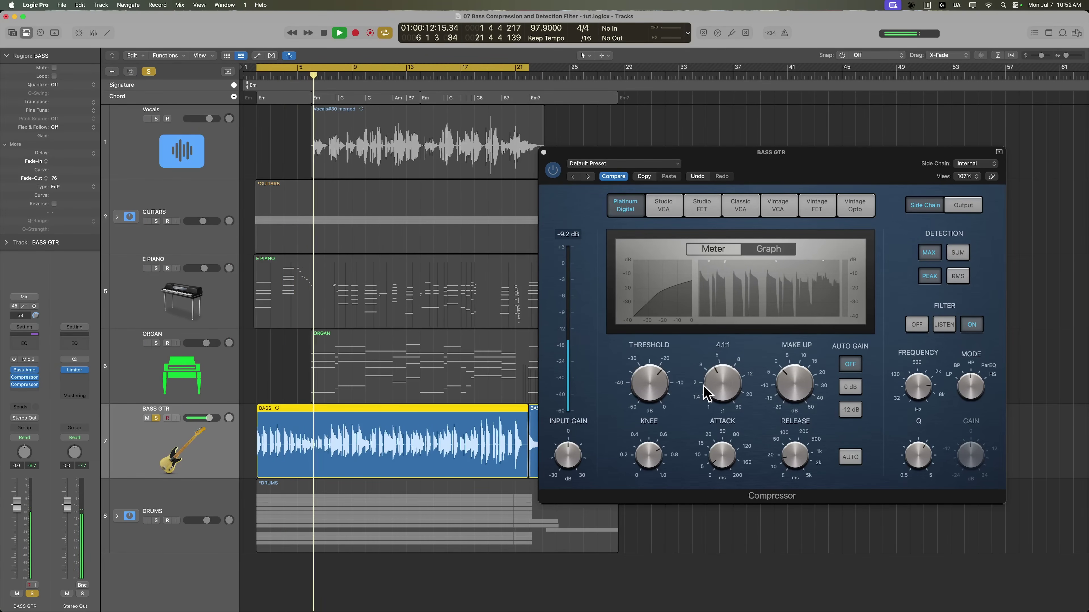
left_click_drag(722, 390, 721, 392)
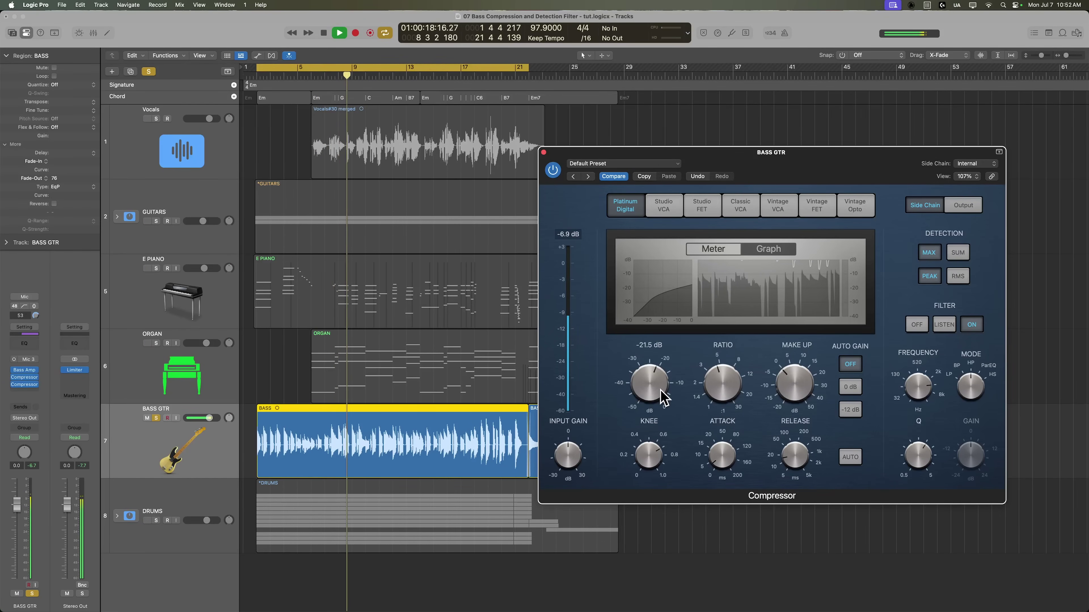
key("space")
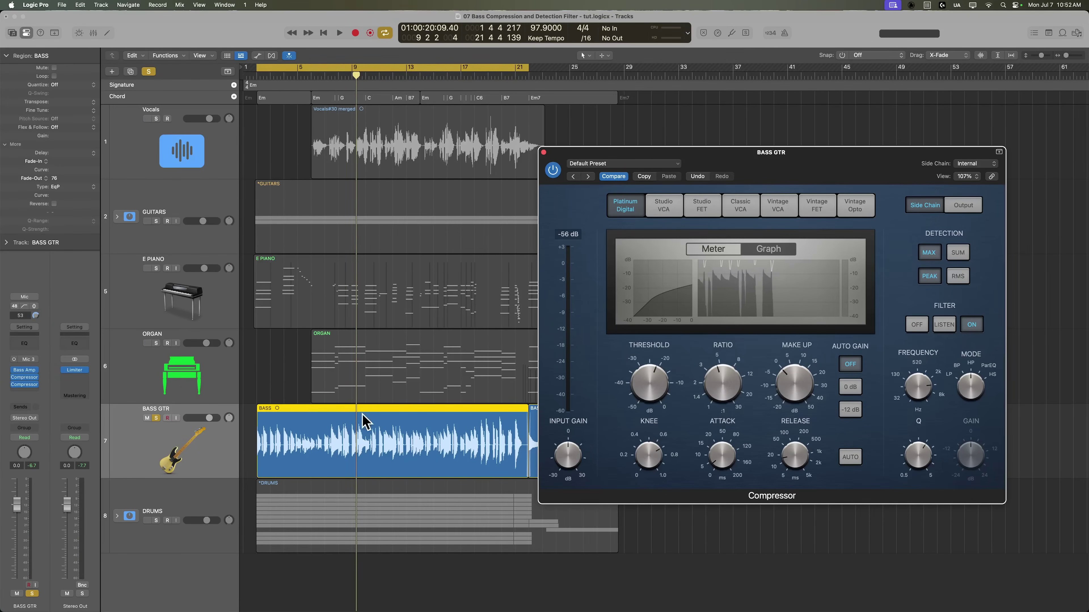
key("space")
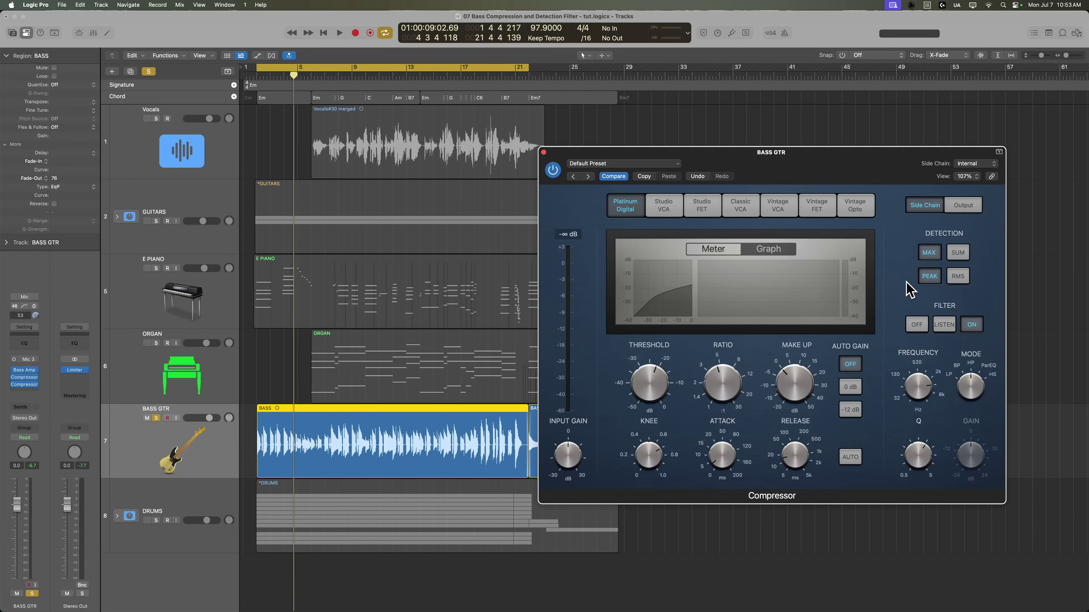
Unsolo the bass and show the compressor's output settings with playback running.
left_click(156, 418)
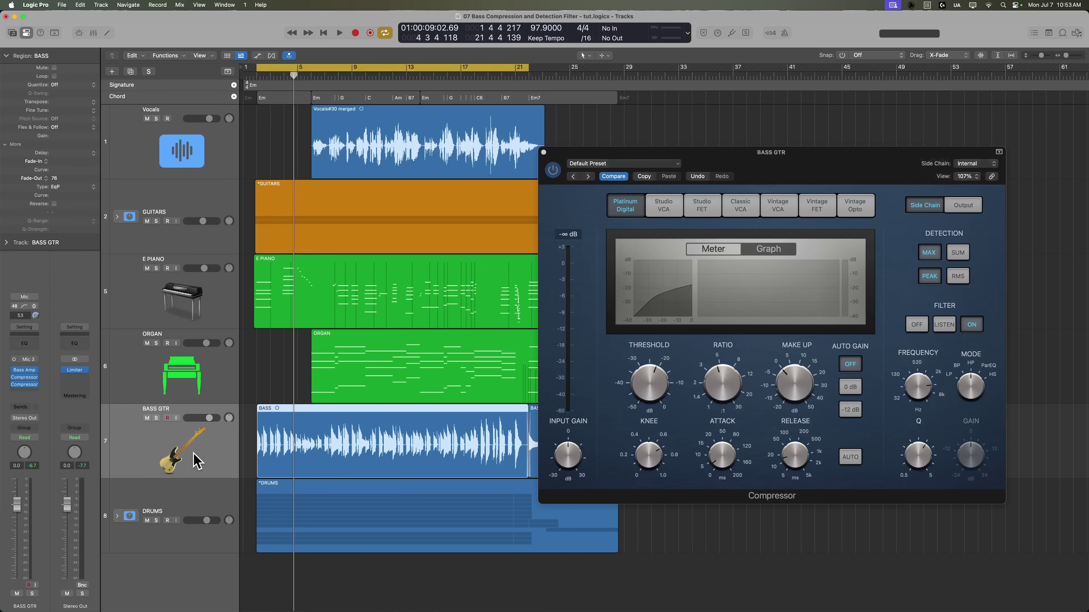
left_click(963, 205)
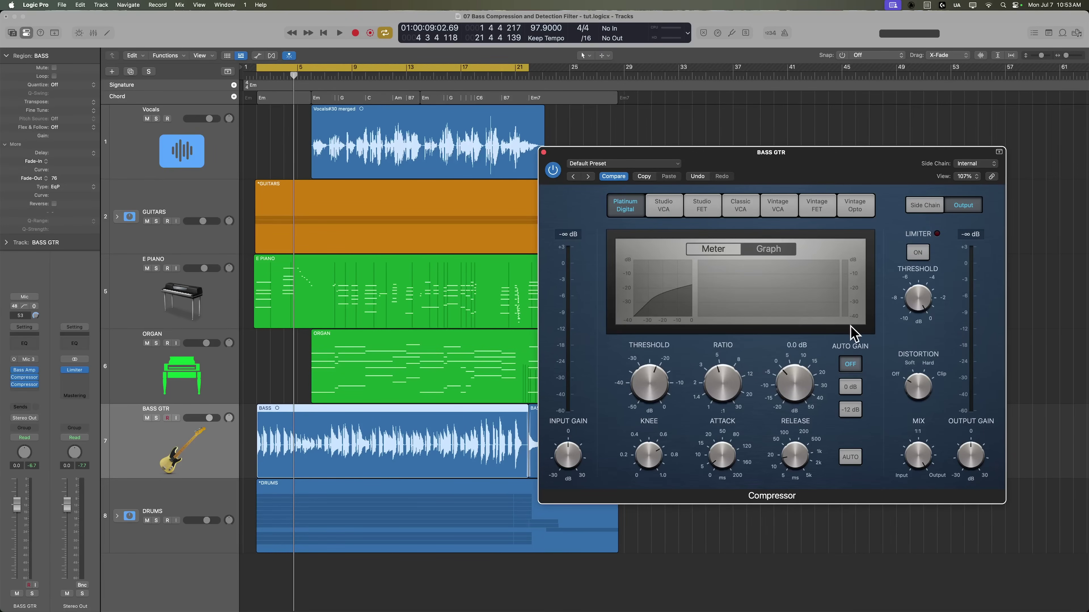
key("space")
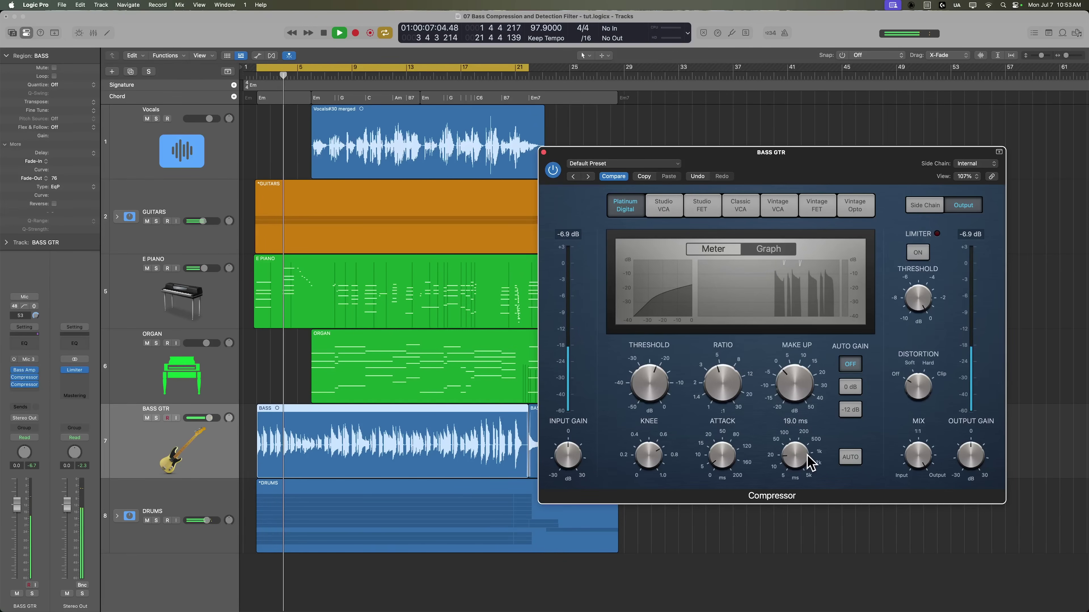
Set release to 30 ms and make-up gain to 1 dB, then turn off Cycle.
mouse_move(794, 453)
left_click_drag(797, 439, 796, 463)
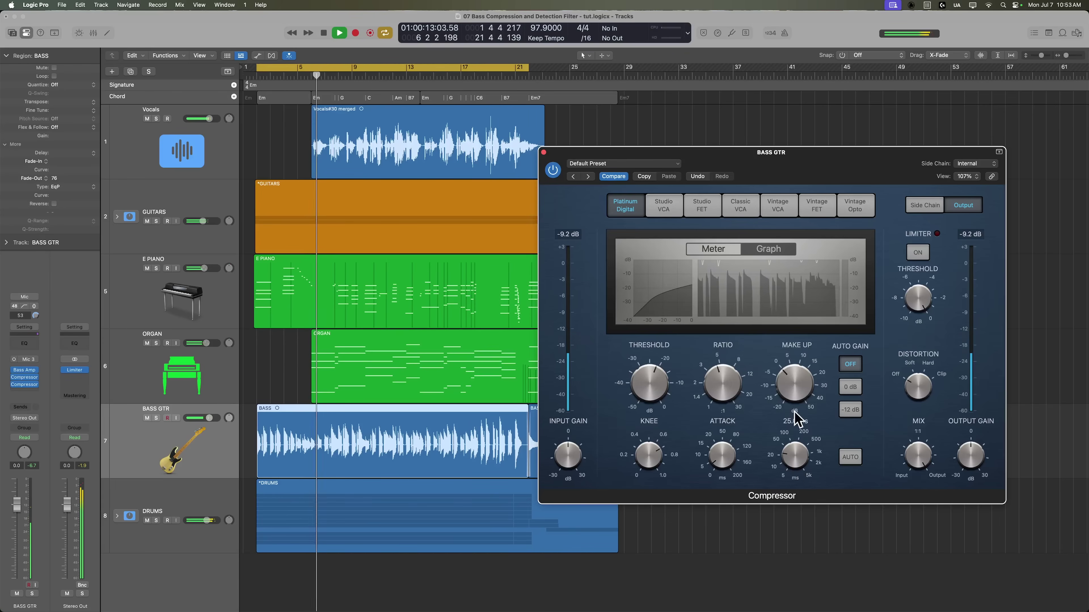
mouse_move(802, 378)
left_click_drag(802, 377, 804, 376)
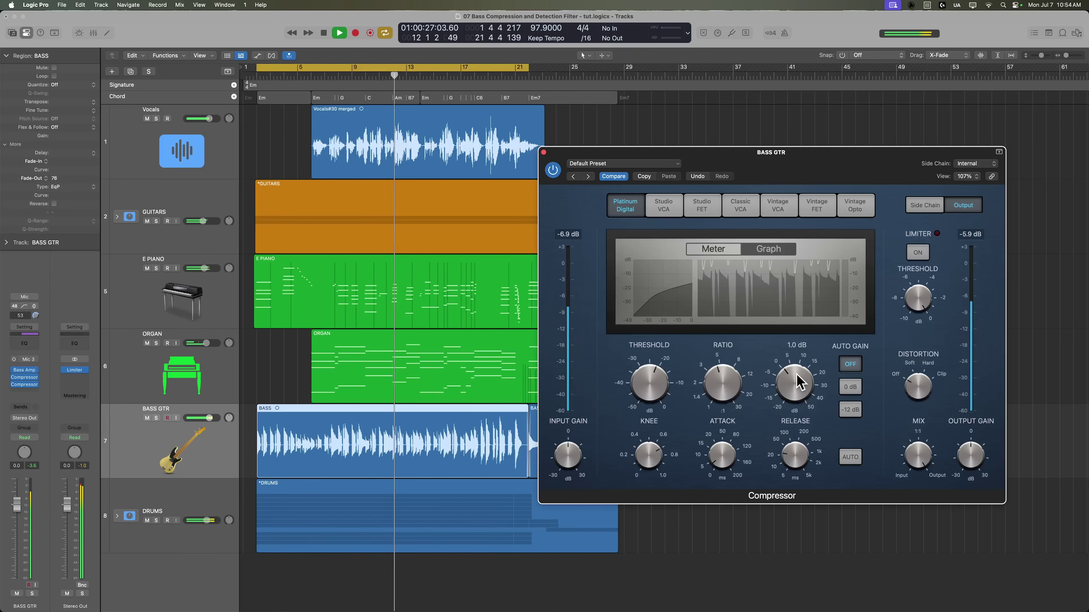
mouse_move(14, 378)
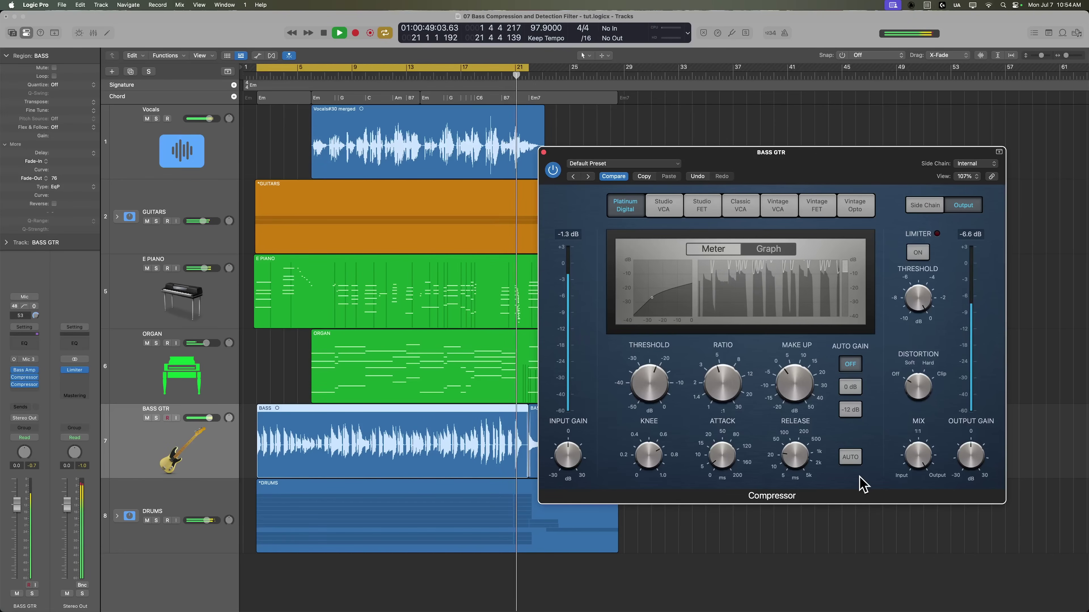
key("c")
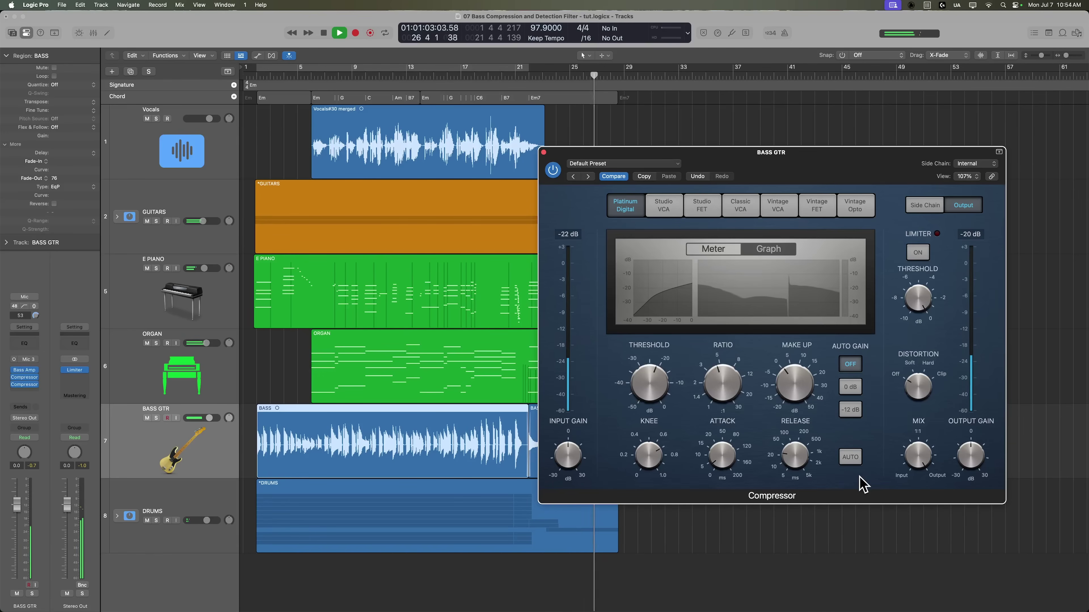
Stop playback once past bar 21 and return to the side-chain detection settings.
key("space")
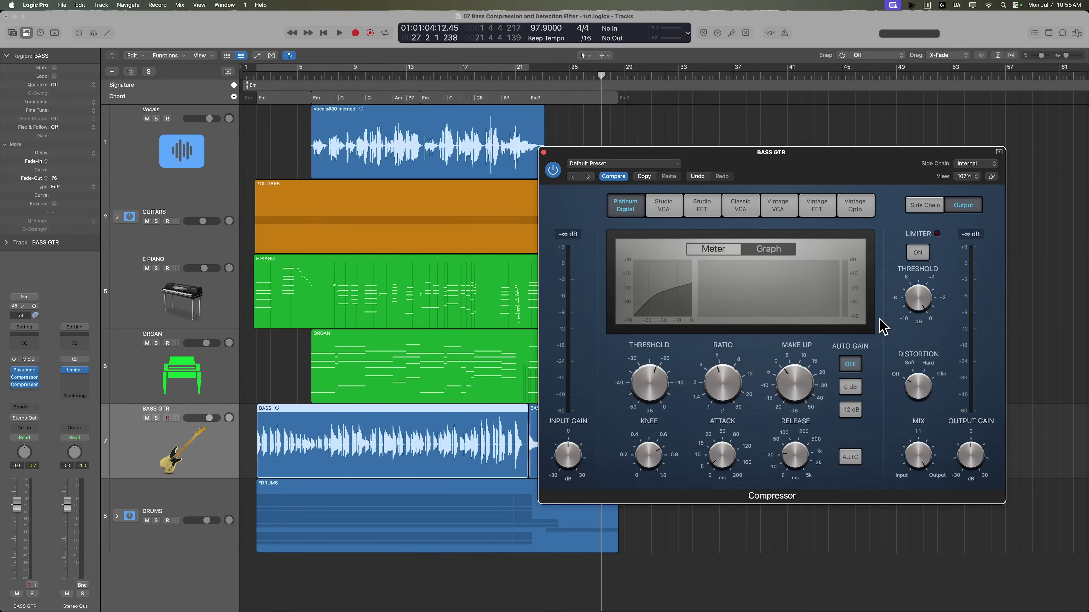
left_click(926, 206)
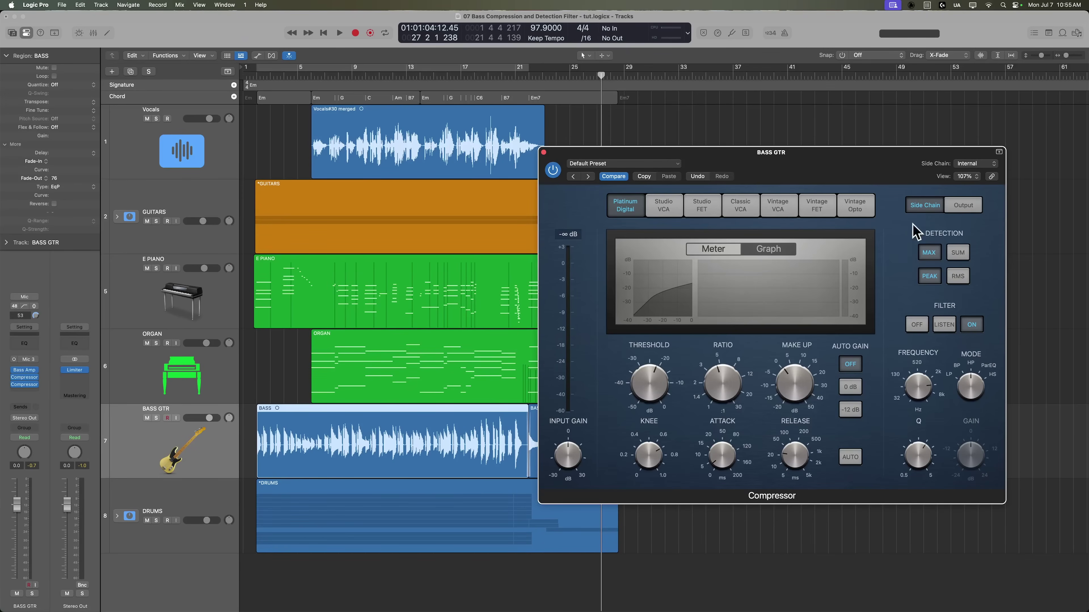